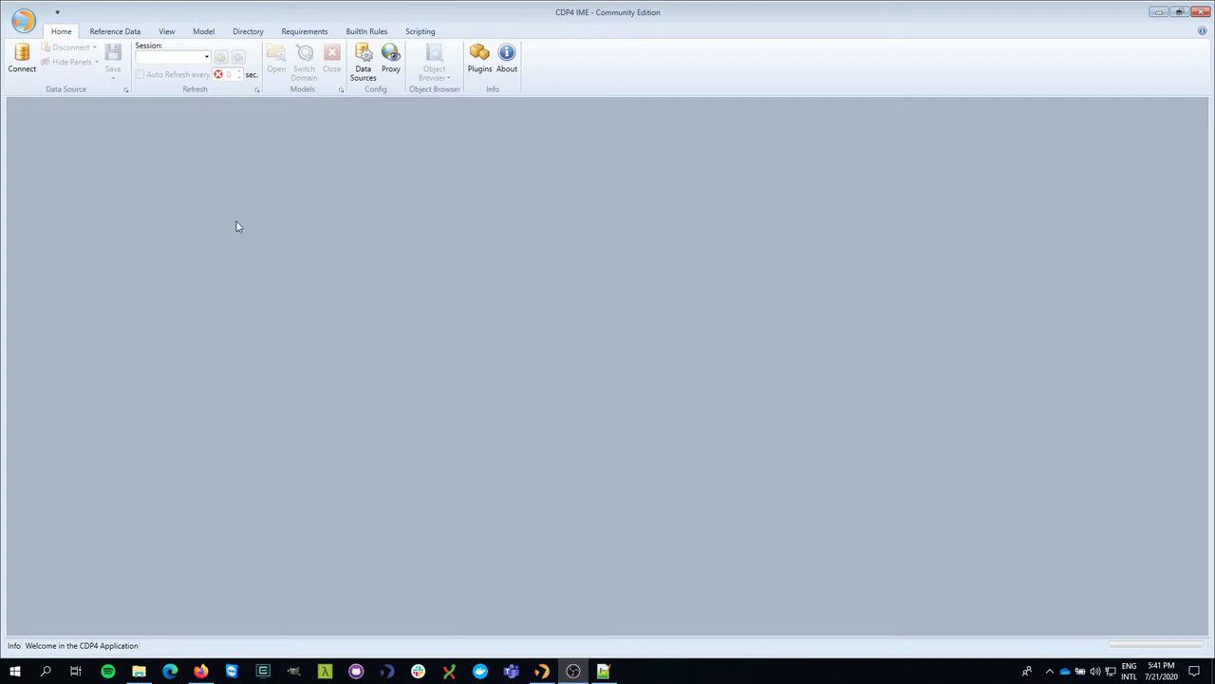
# Connect a session to the CDP4 public server using the pasted server address.
pyautogui.click(22, 59)
pyautogui.click(561, 321)
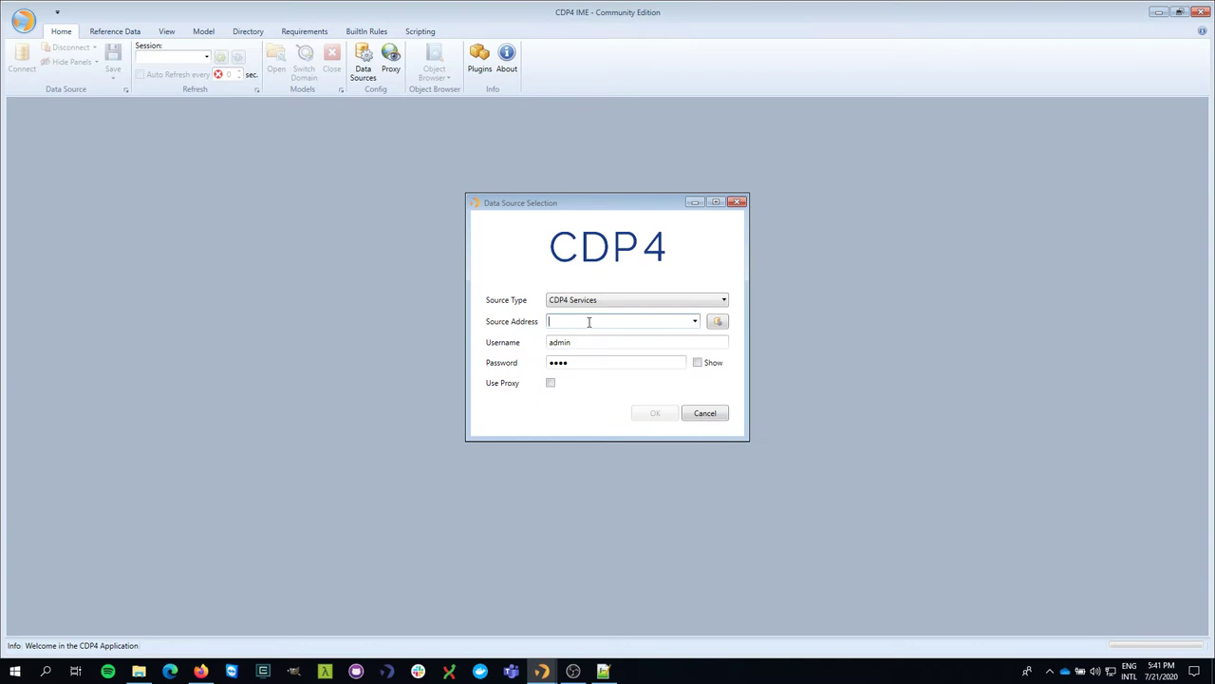
pyautogui.write('https://cdp4services-public.cdp4.org/')
pyautogui.click(654, 413)
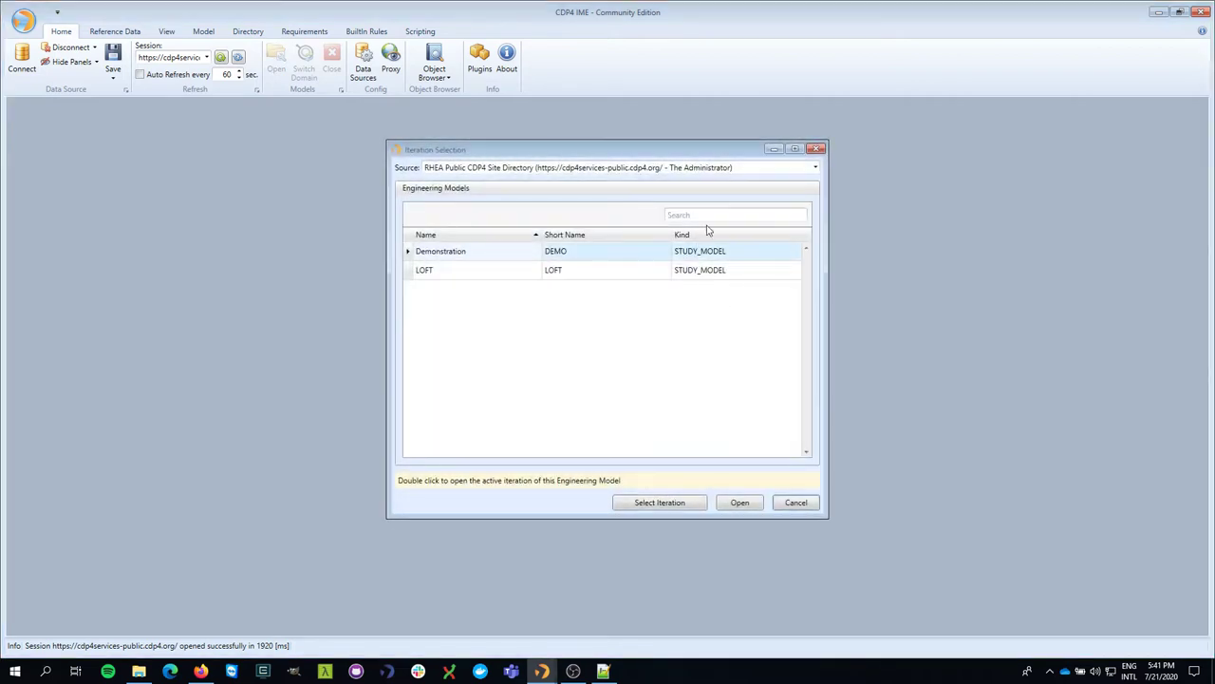
# Open iteration_1 of the Demonstration model under the System Engineering domain.
pyautogui.click(660, 503)
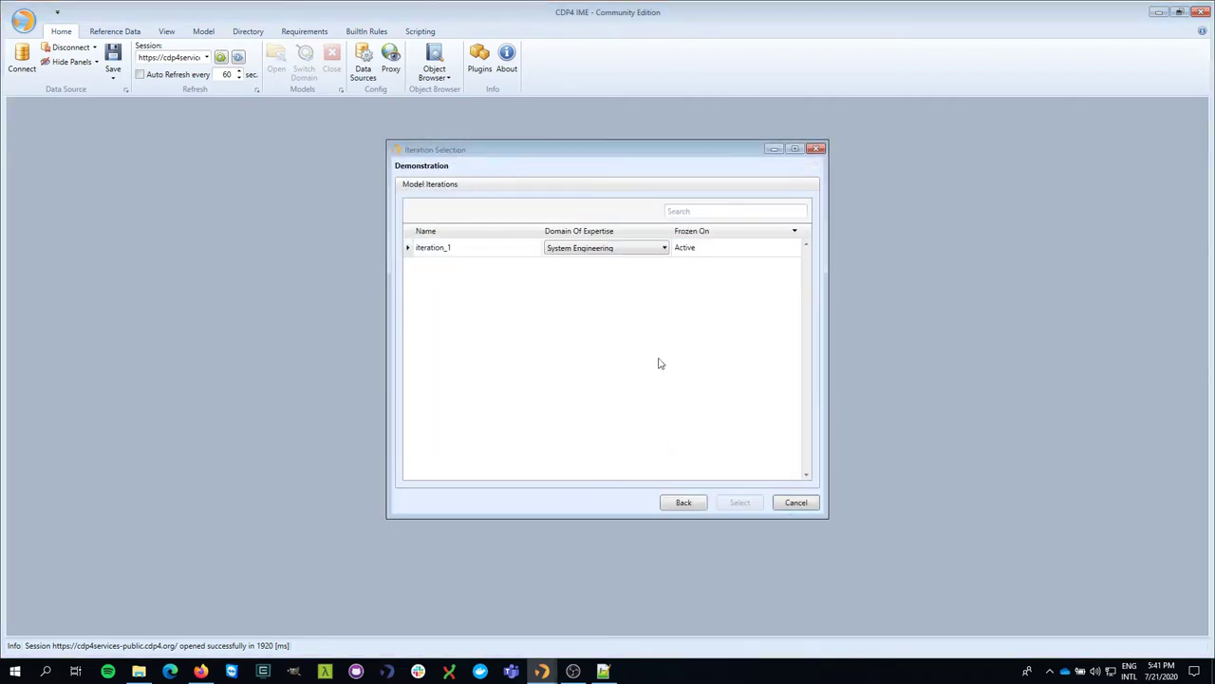
pyautogui.click(642, 252)
pyautogui.click(576, 337)
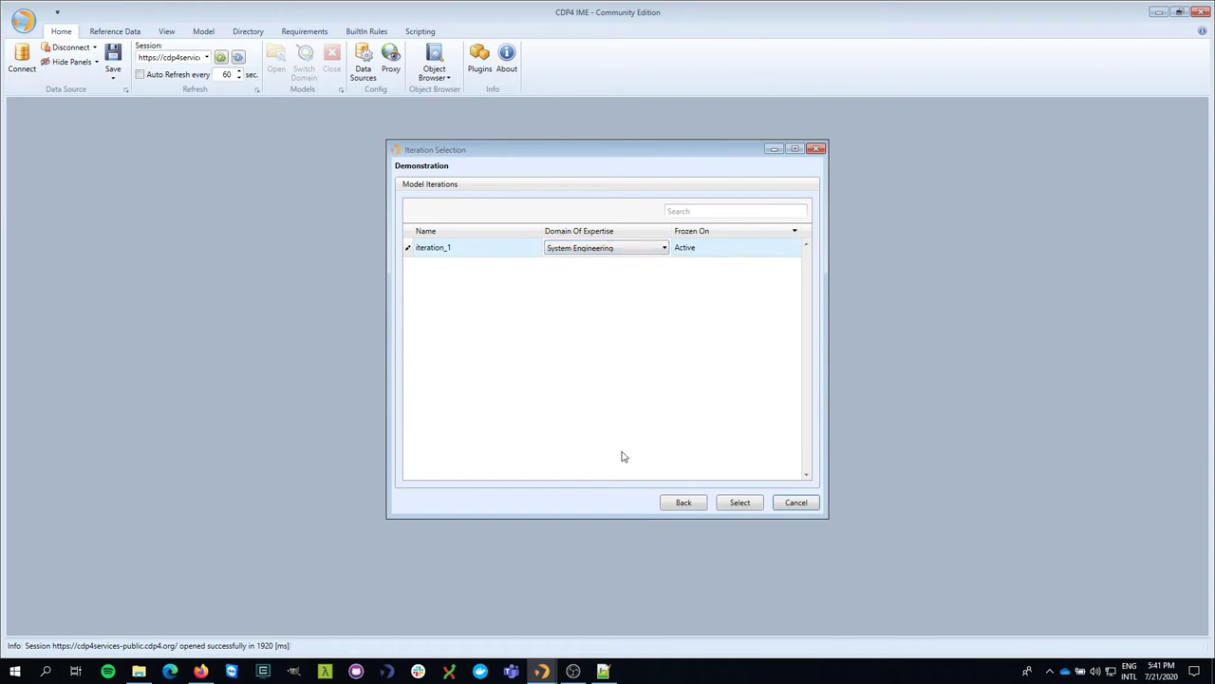
pyautogui.click(739, 502)
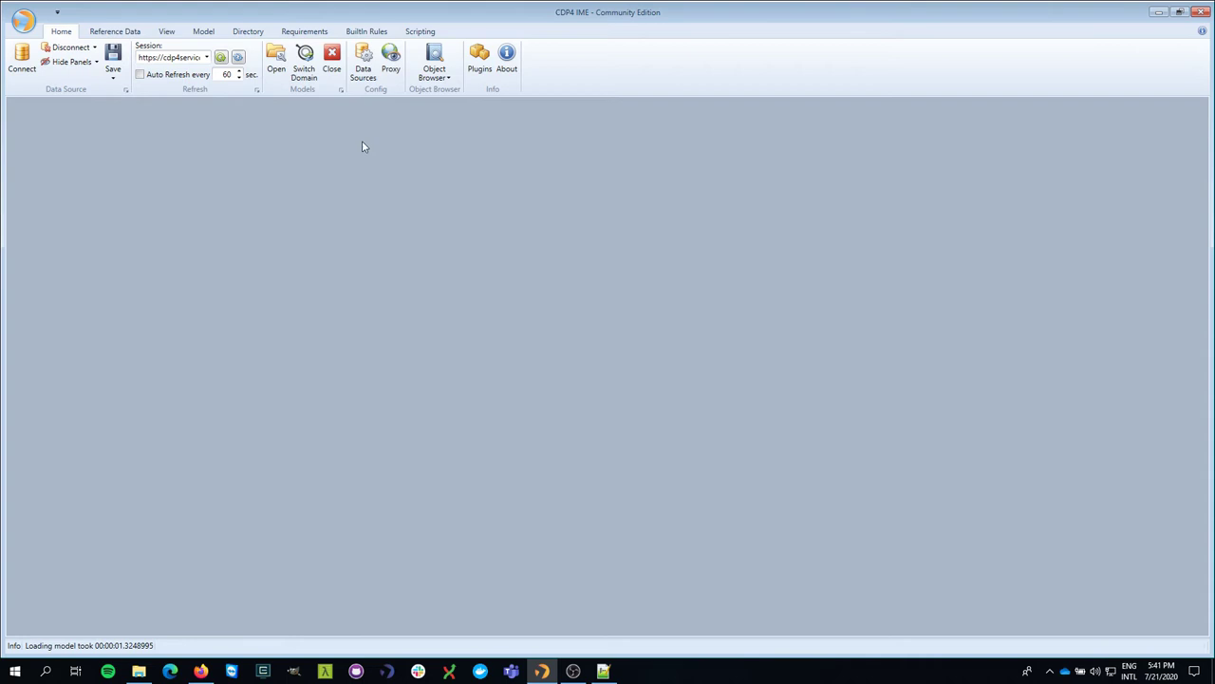
# Open the Element Definitions view for Iteration 1 from the Model ribbon.
pyautogui.click(203, 31)
pyautogui.click(36, 74)
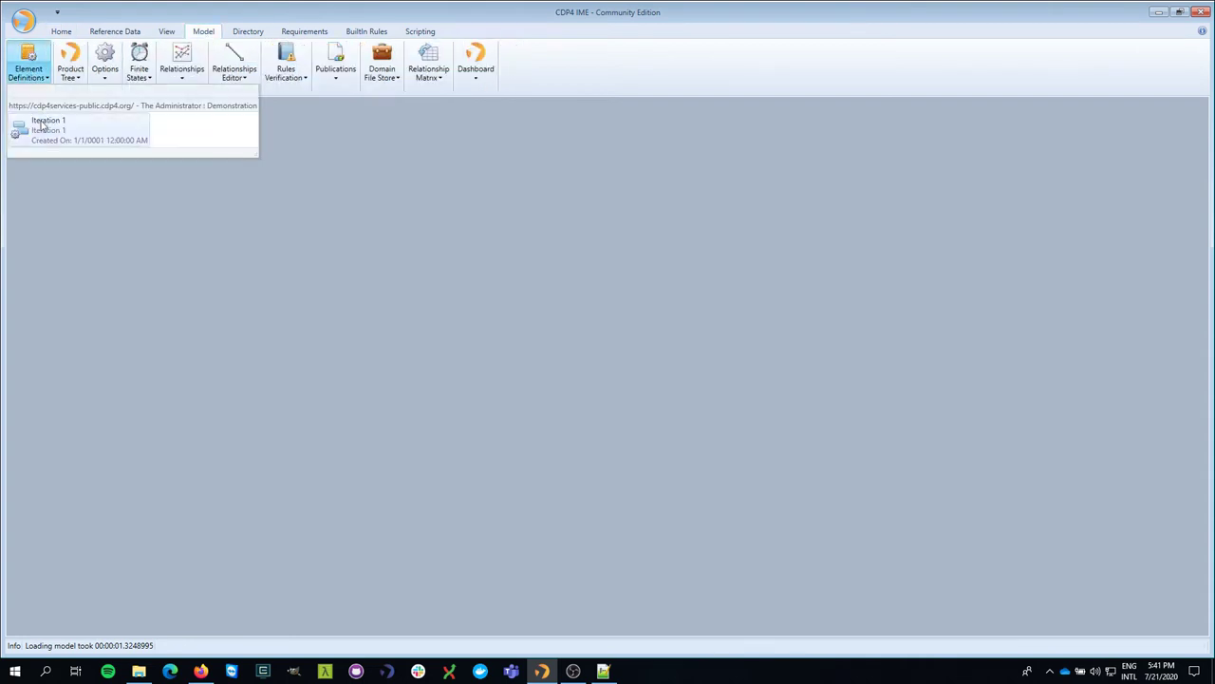
pyautogui.click(42, 126)
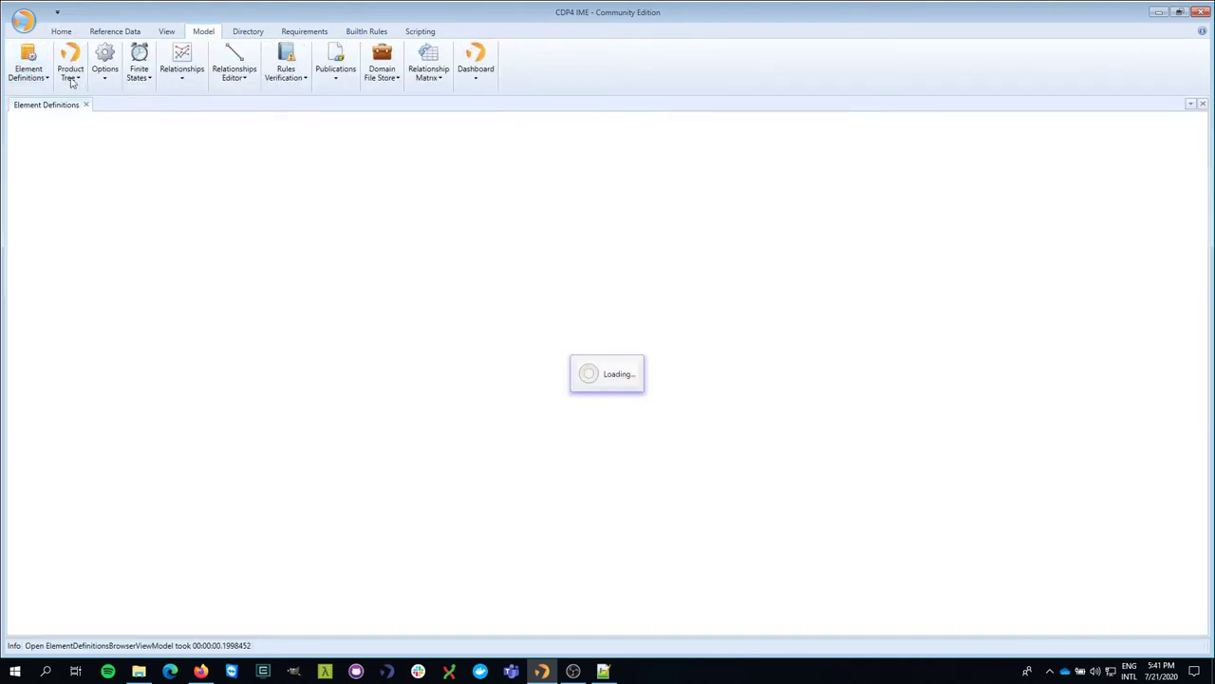
pyautogui.click(72, 80)
pyautogui.click(78, 53)
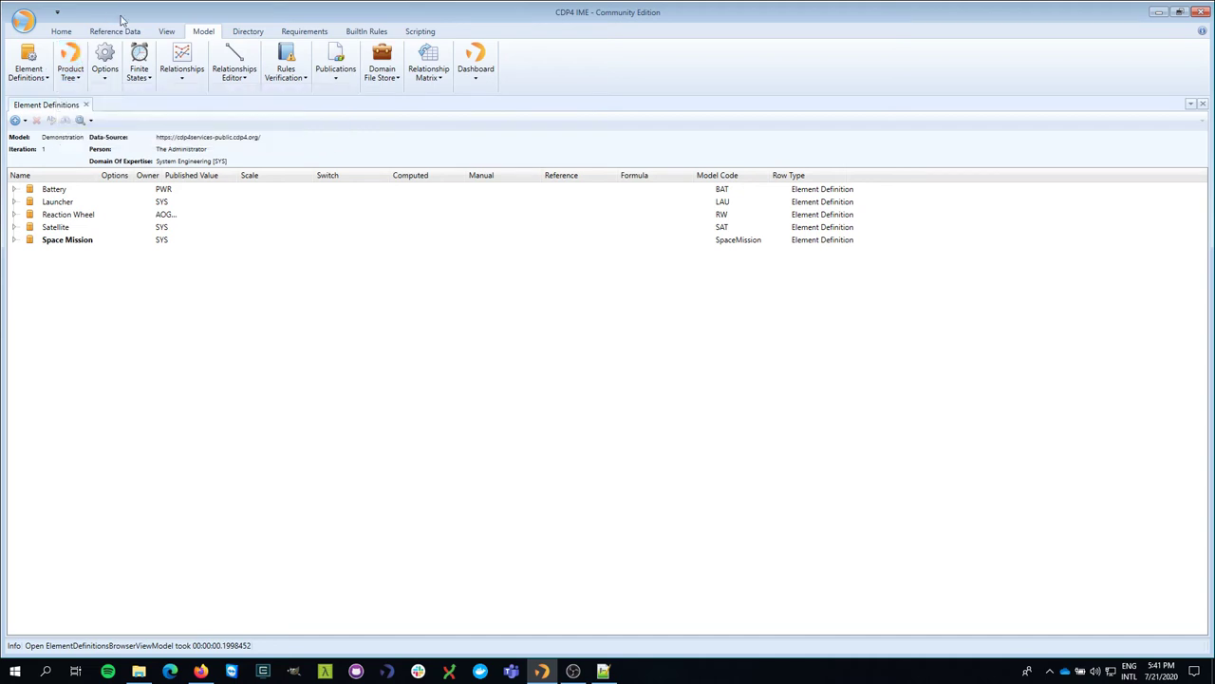
# Open a Dashboard for Iteration 1 in a new vertical tab group beside Element Definitions, and widen it.
pyautogui.click(475, 76)
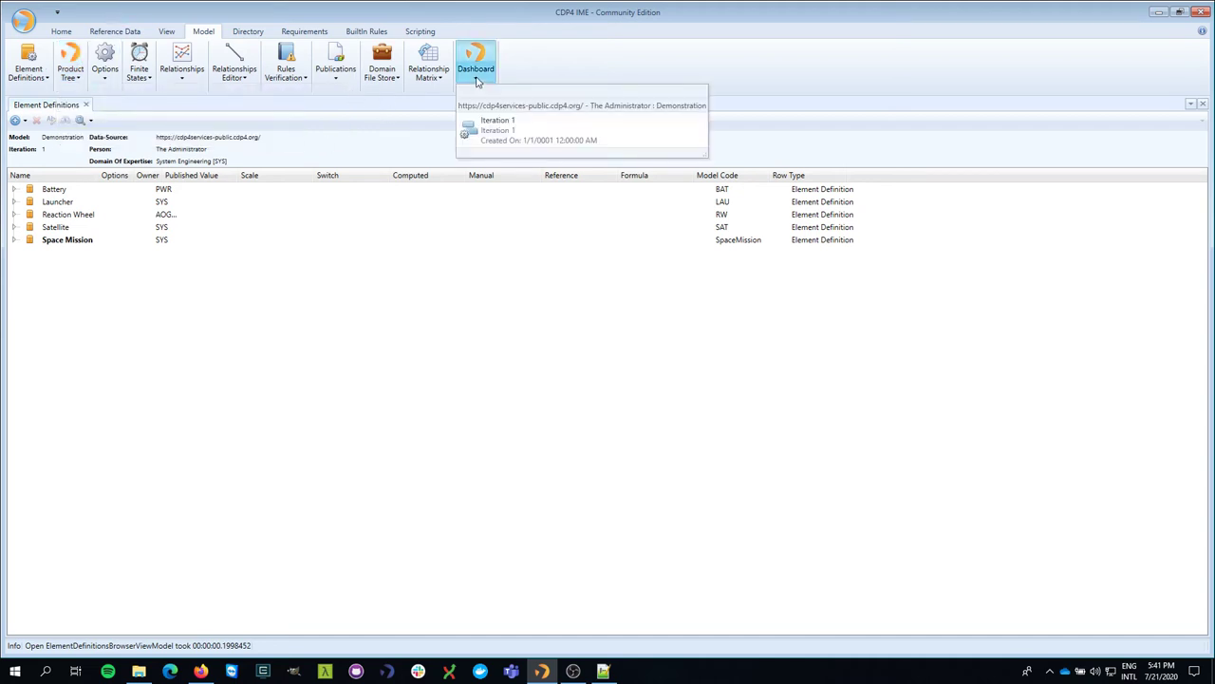
pyautogui.click(494, 133)
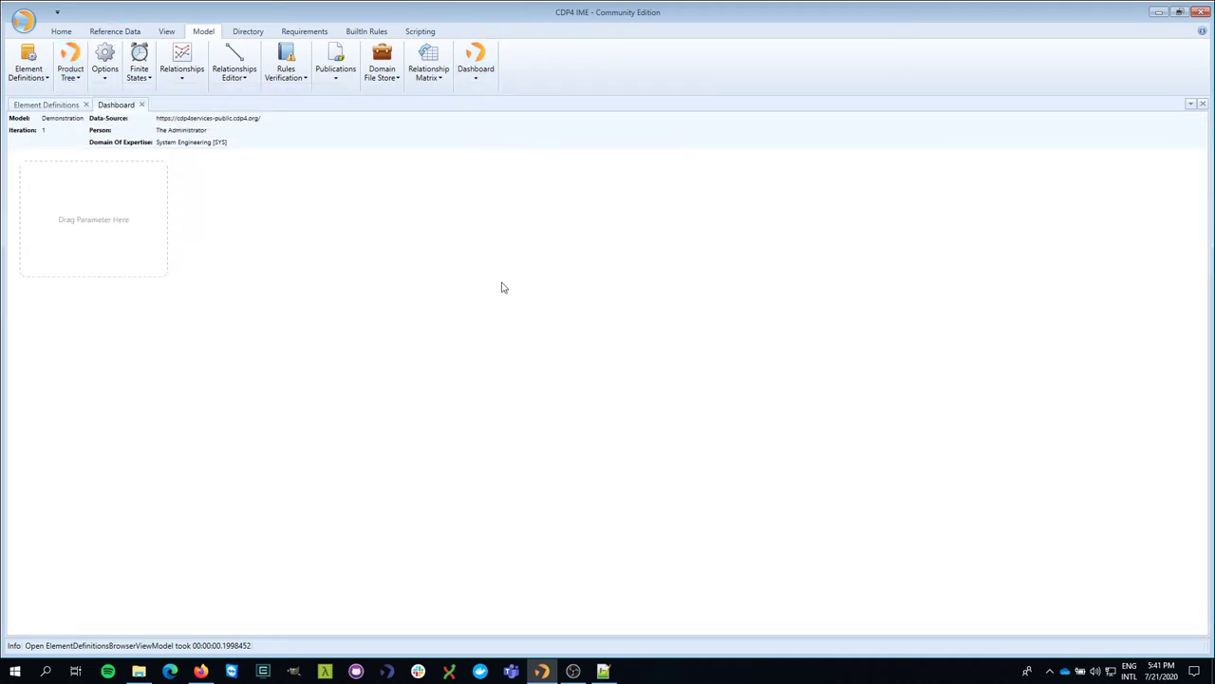
pyautogui.rightClick(125, 106)
pyautogui.click(188, 219)
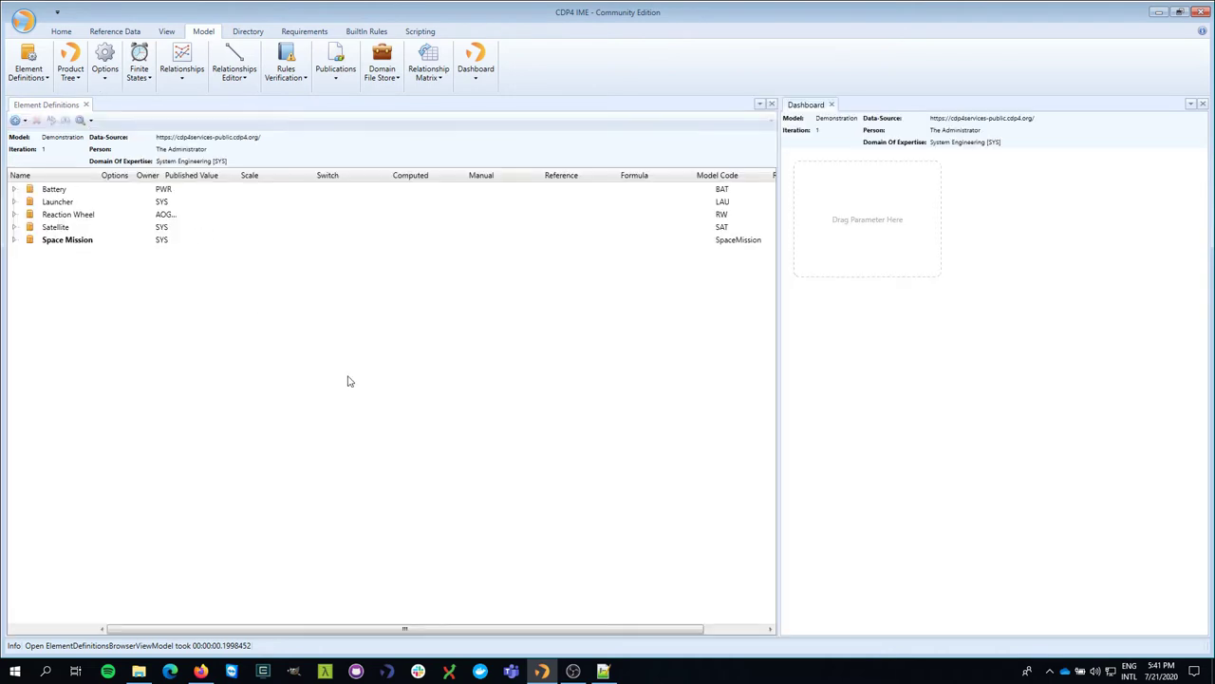
pyautogui.moveTo(779, 302); pyautogui.dragTo(590, 370)
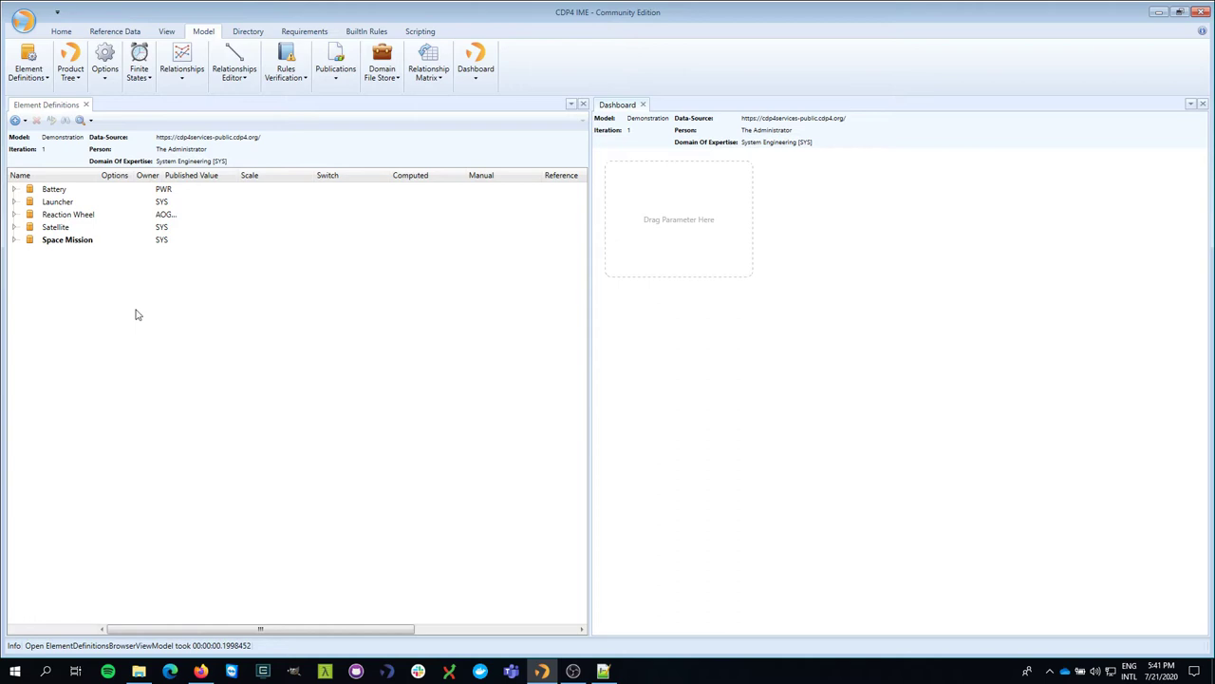
pyautogui.rightClick(24, 201)
# Expand Battery and Satellite in the tree and select Satellite's mass parameter.
pyautogui.click(14, 190)
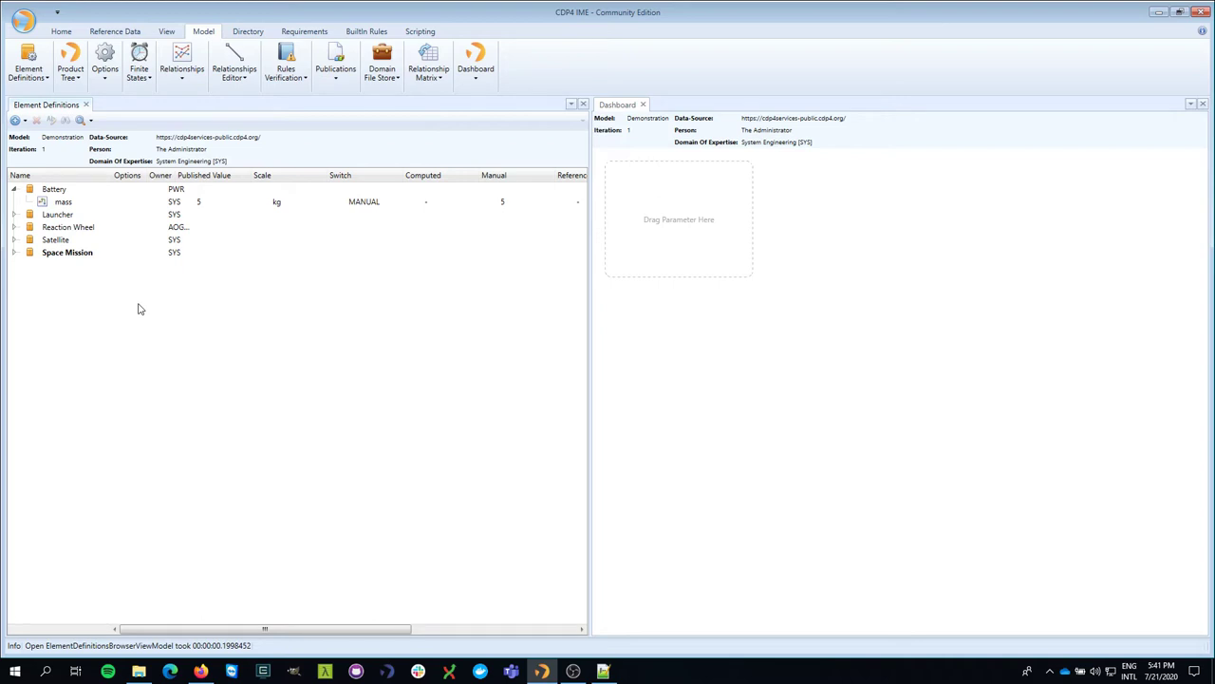
pyautogui.click(57, 241)
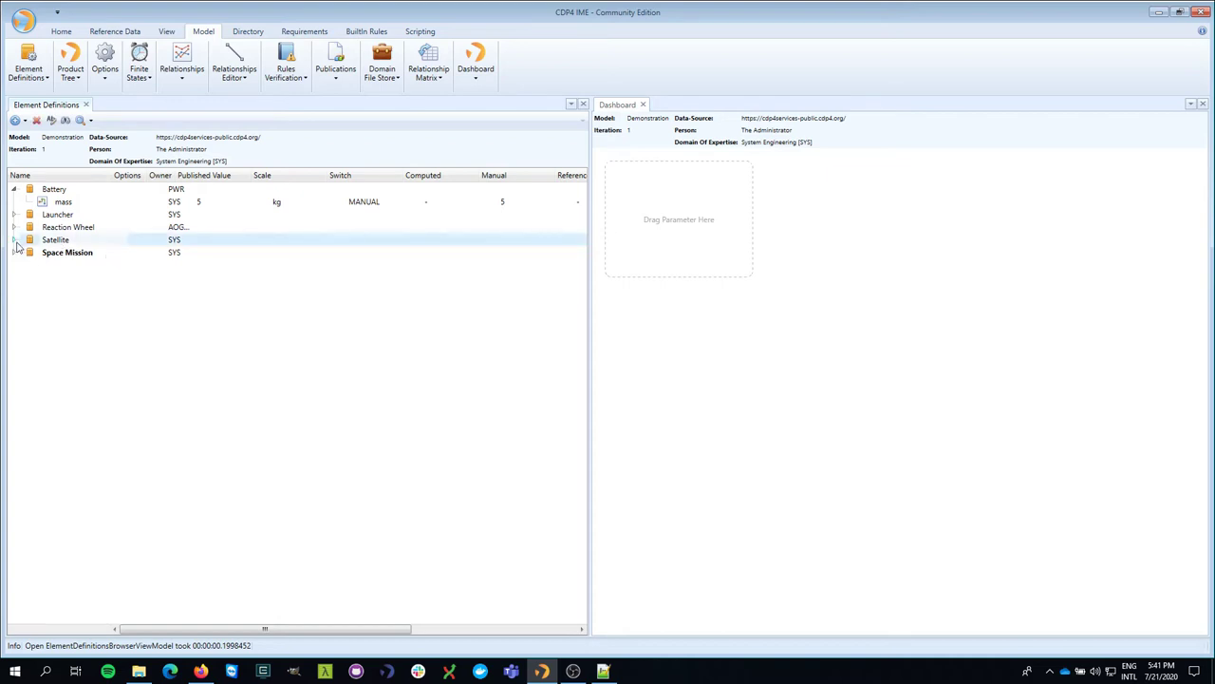
pyautogui.click(16, 243)
pyautogui.click(90, 253)
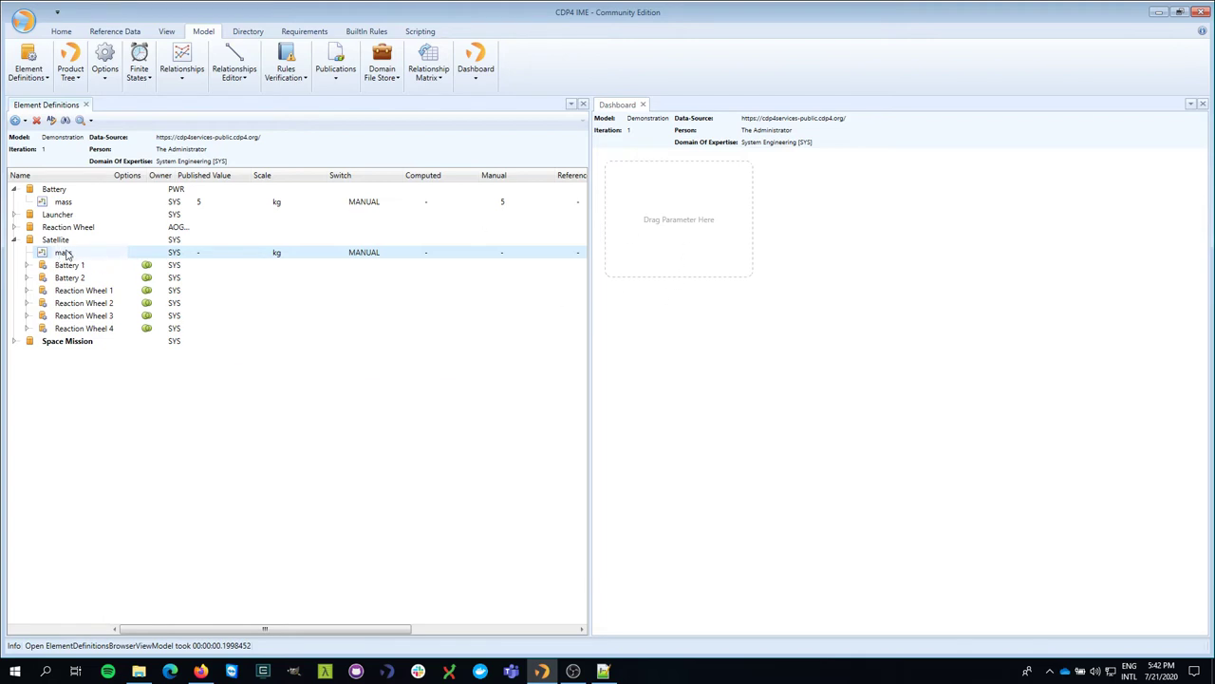
# Drag Satellite's mass (SAT.m) onto the Dashboard as a widget titled 'Total Mass'.
pyautogui.moveTo(69, 254); pyautogui.dragTo(712, 253)
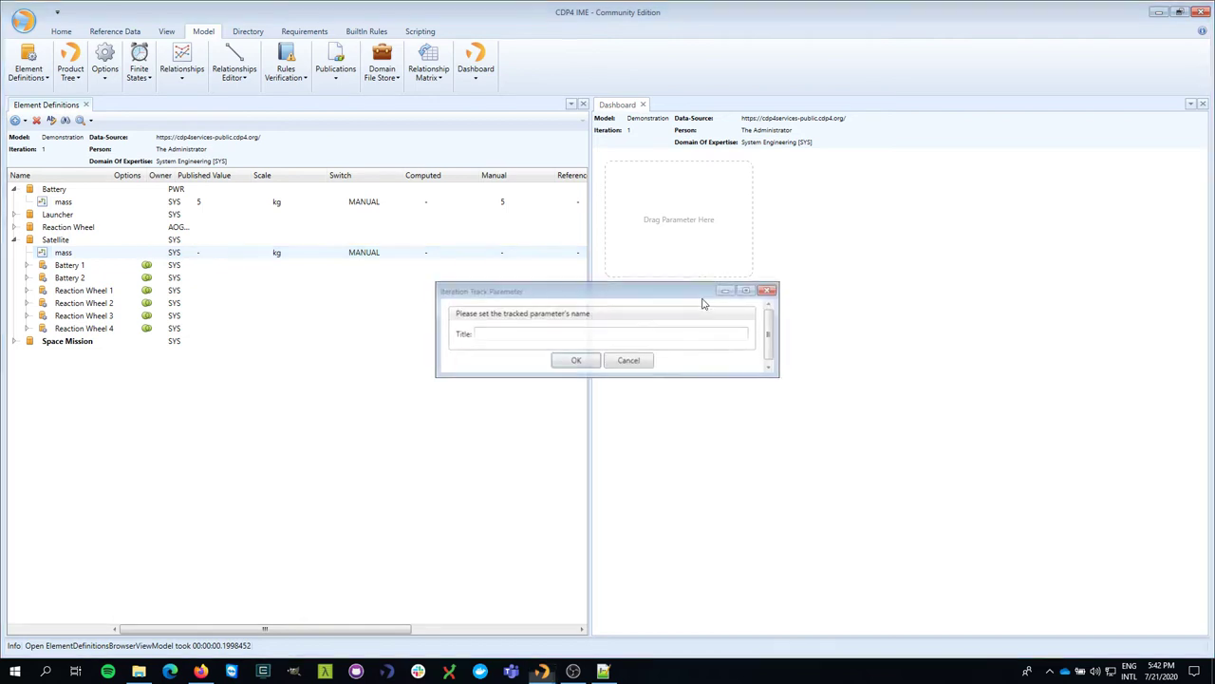
pyautogui.click(616, 334)
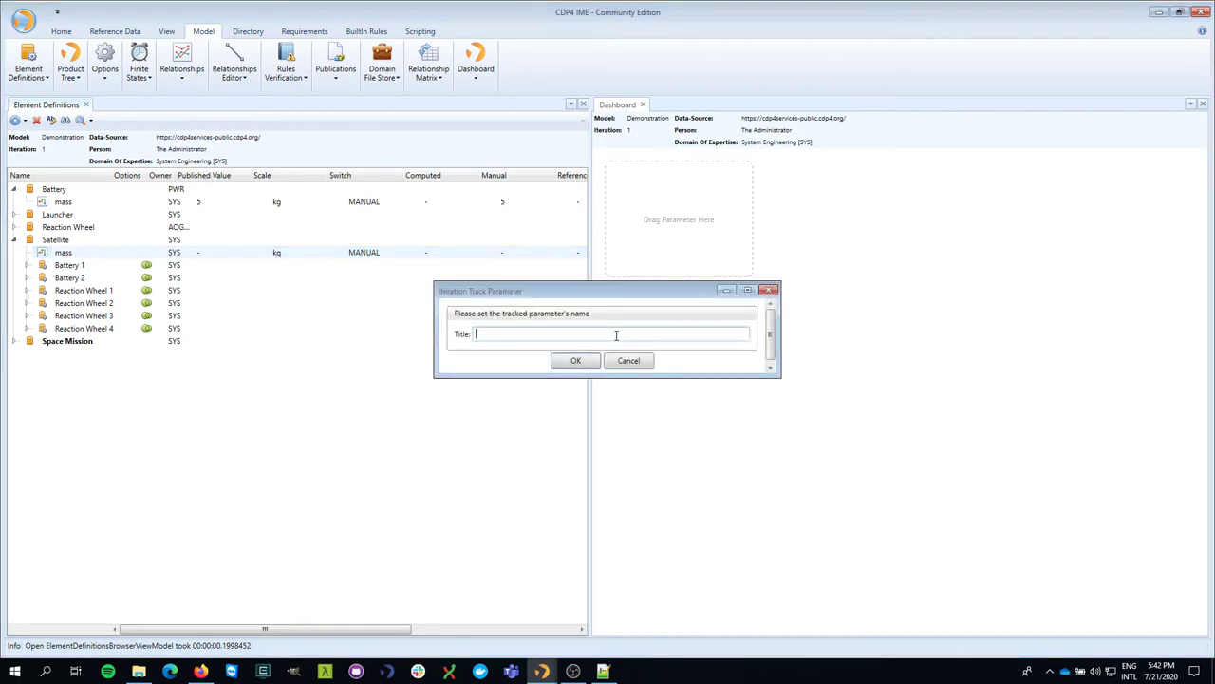
pyautogui.write('Total Mass')
pyautogui.click(576, 360)
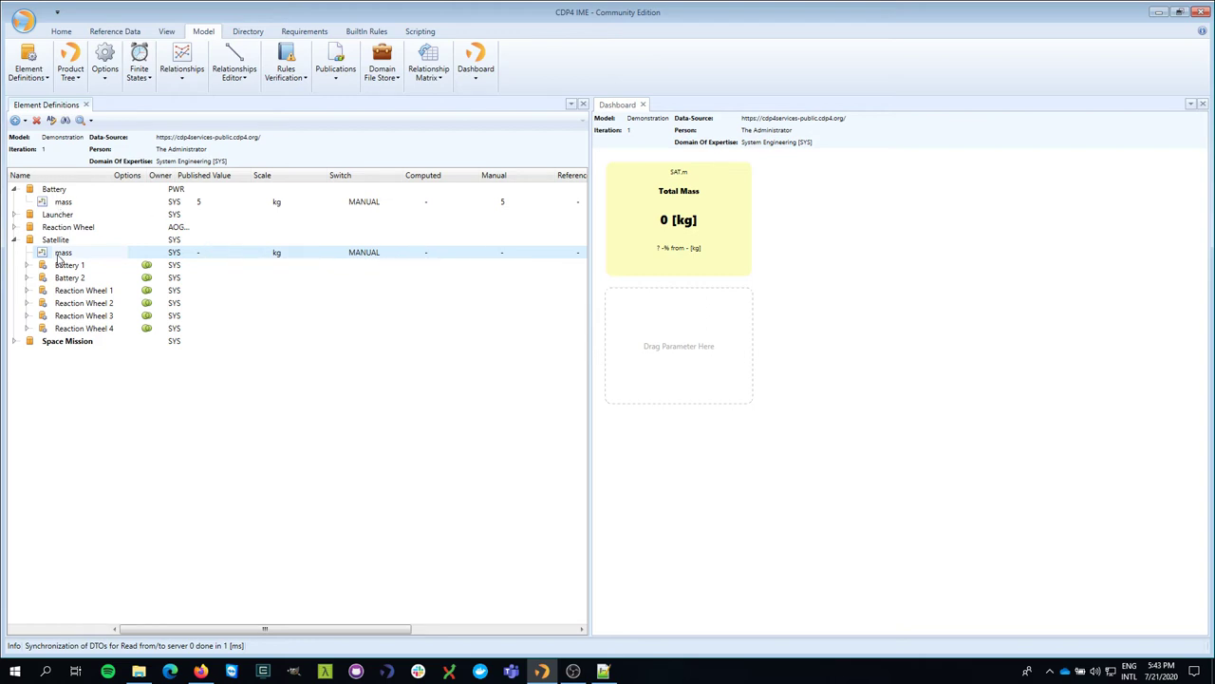
# Expand Battery 1–2 and Reaction Wheel 1–4 under Satellite to reveal their 5 kg and 6 kg masses.
pyautogui.click(511, 256)
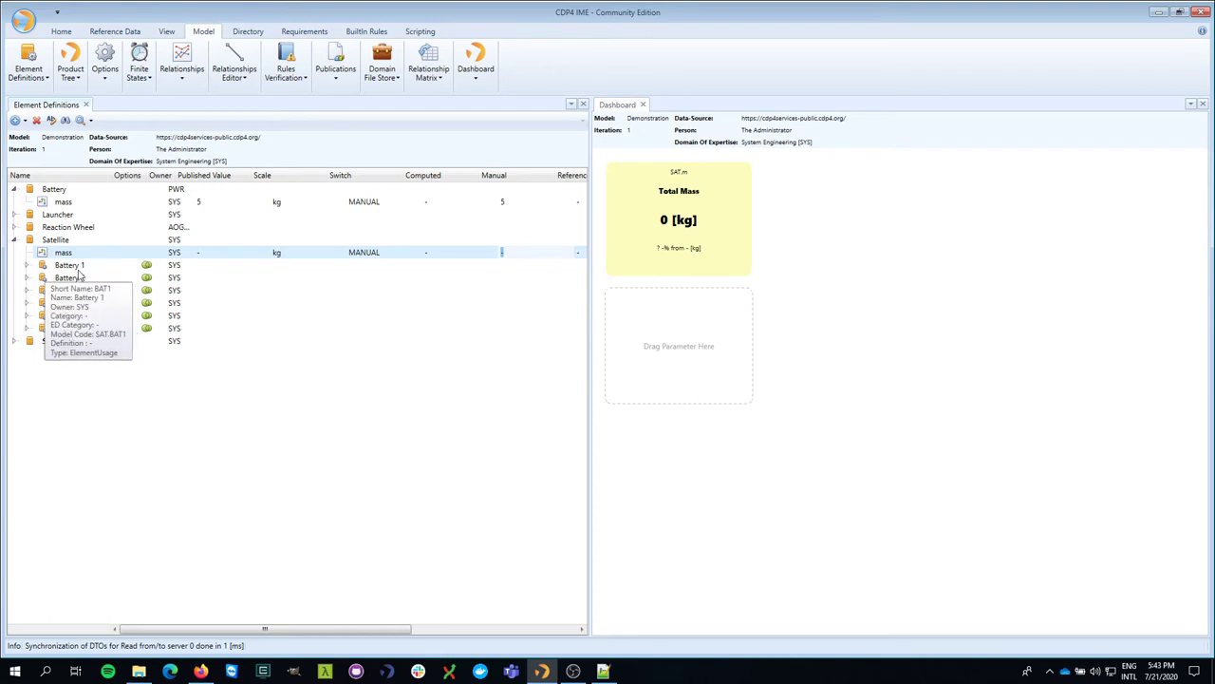
pyautogui.click(26, 267)
pyautogui.click(222, 279)
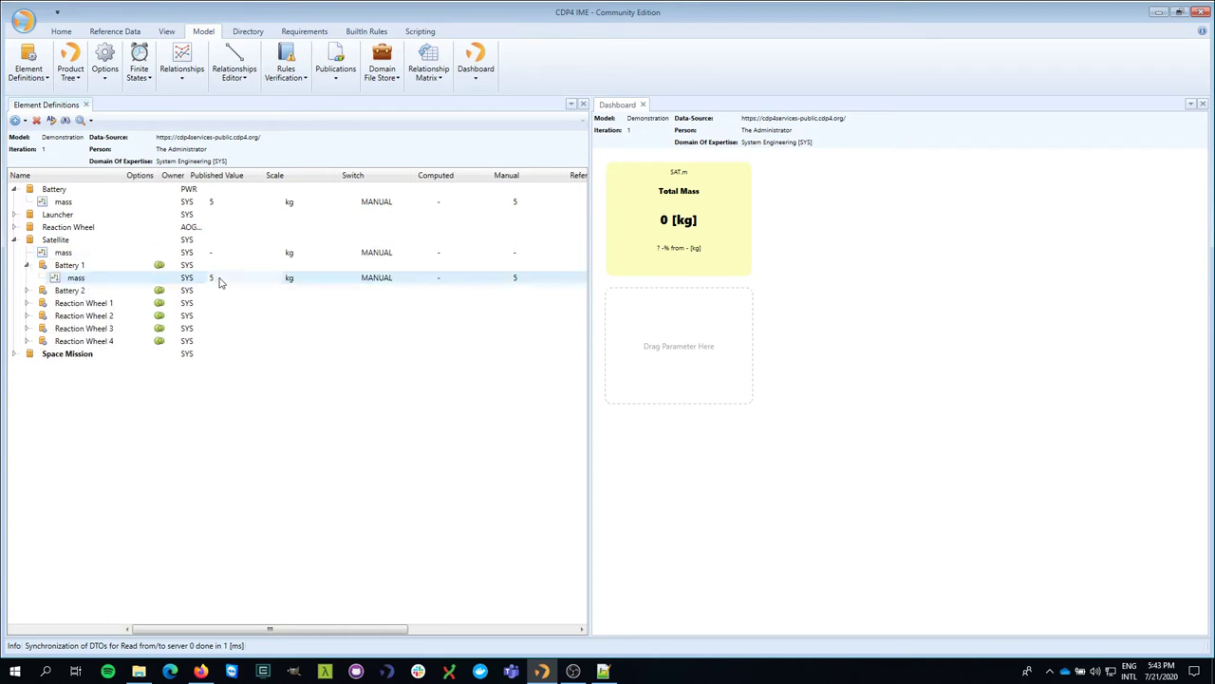
pyautogui.click(26, 290)
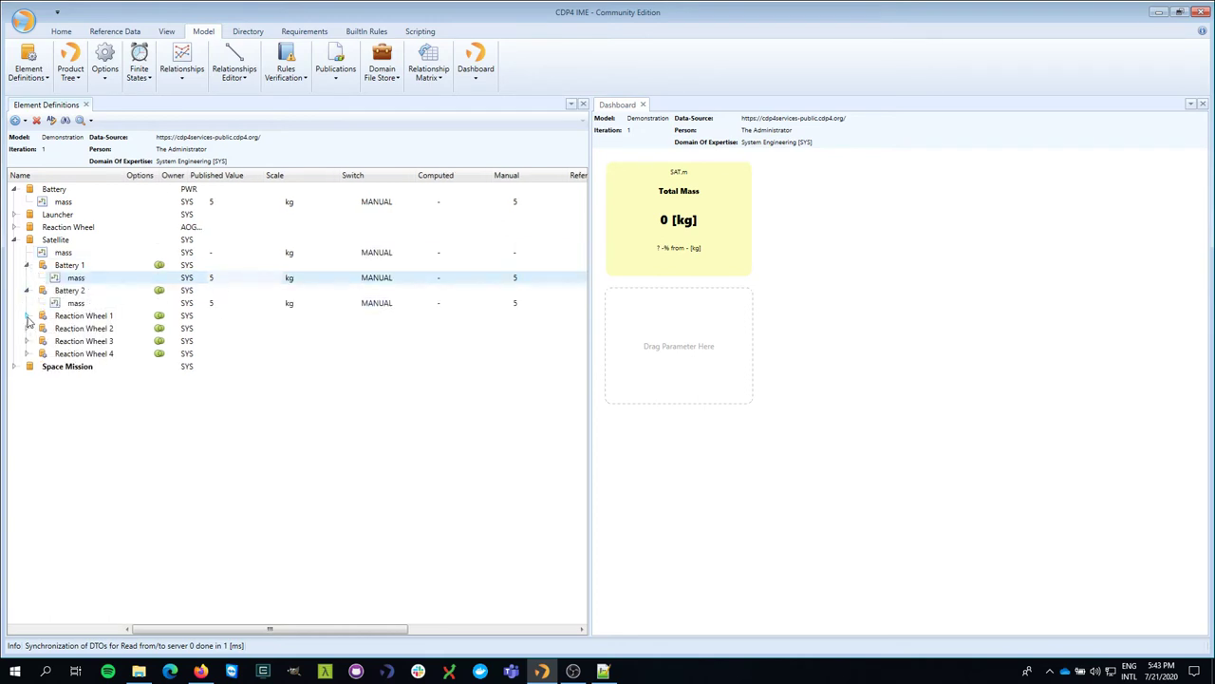
pyautogui.click(27, 316)
pyautogui.click(26, 341)
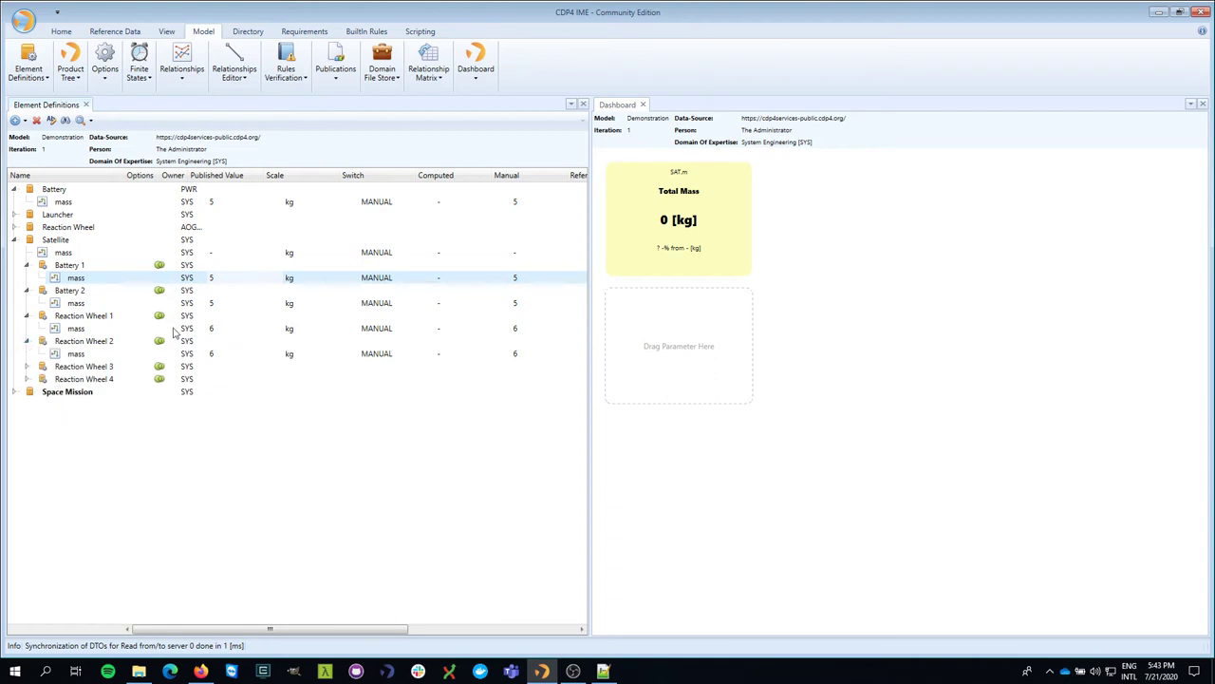
pyautogui.click(27, 366)
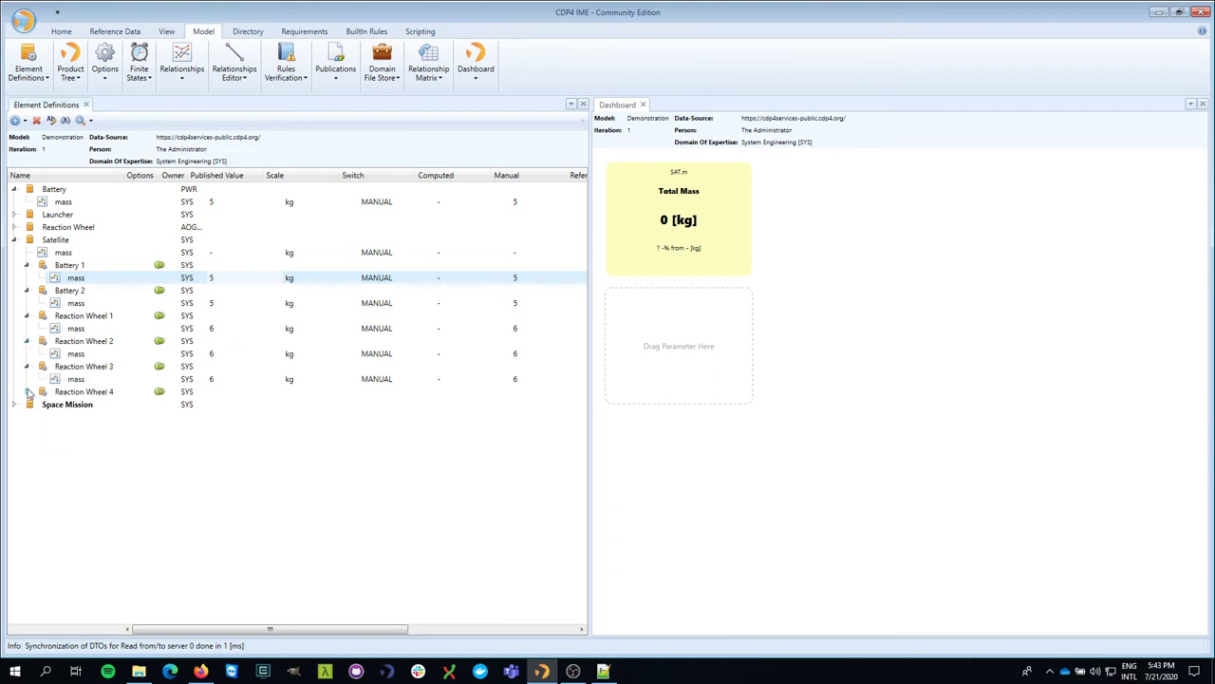
pyautogui.click(27, 391)
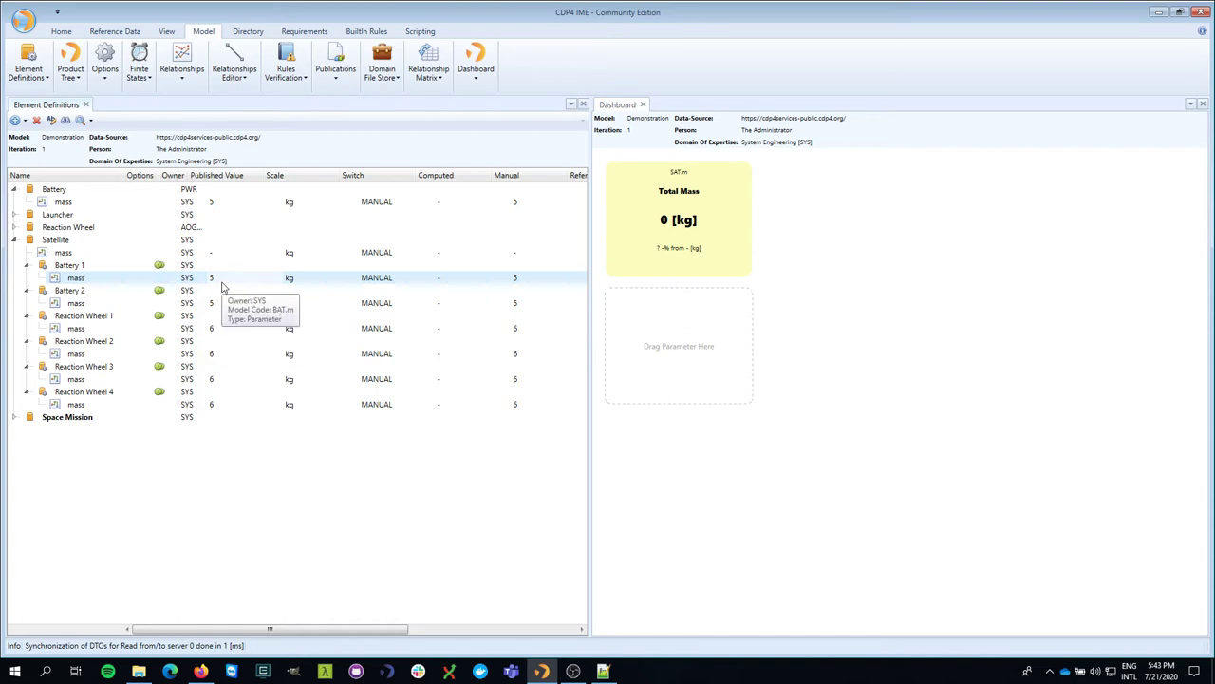
# Set the Satellite mass Manual value to 34.
pyautogui.click(514, 257)
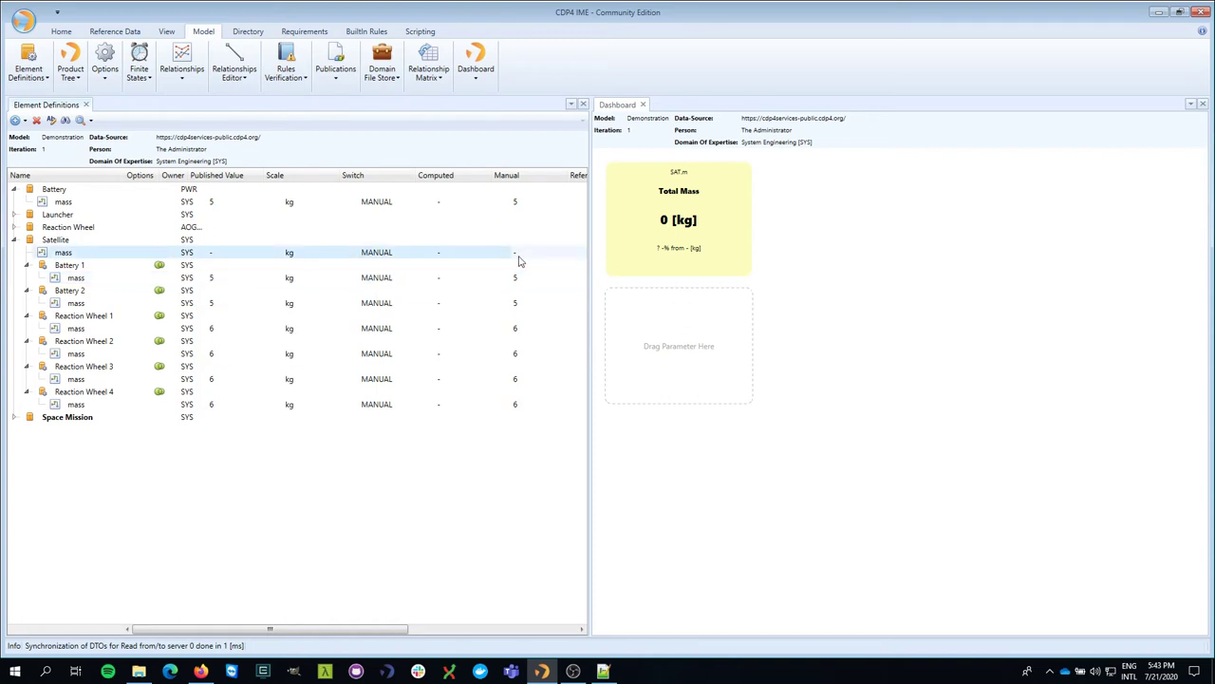
pyautogui.click(520, 255)
pyautogui.write('34')
pyautogui.press('Return')
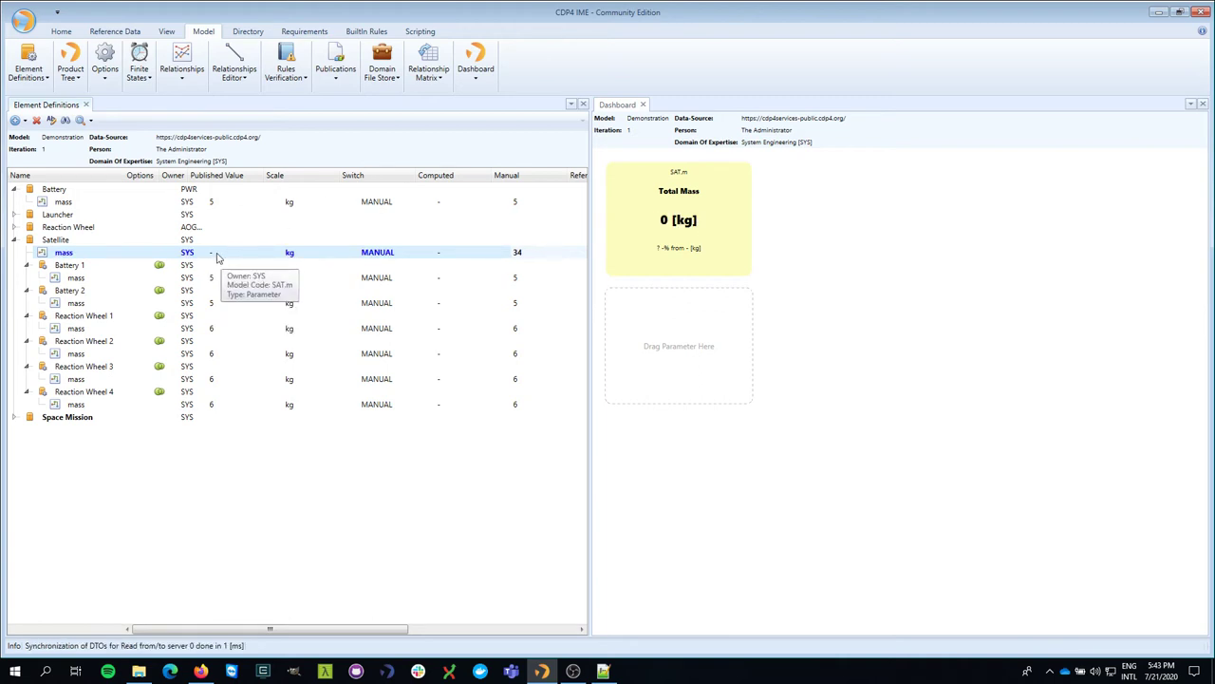
# Publish the 34 kg System Engineering mass change and close the Publications list.
pyautogui.click(335, 59)
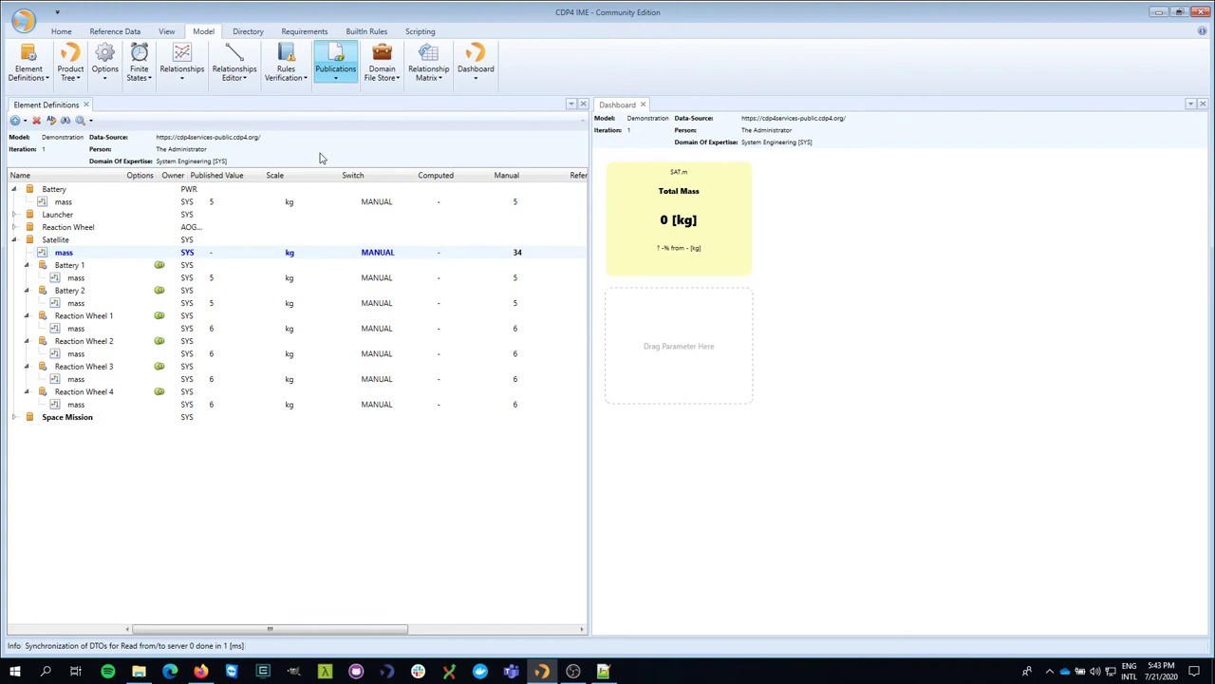
pyautogui.click(14, 273)
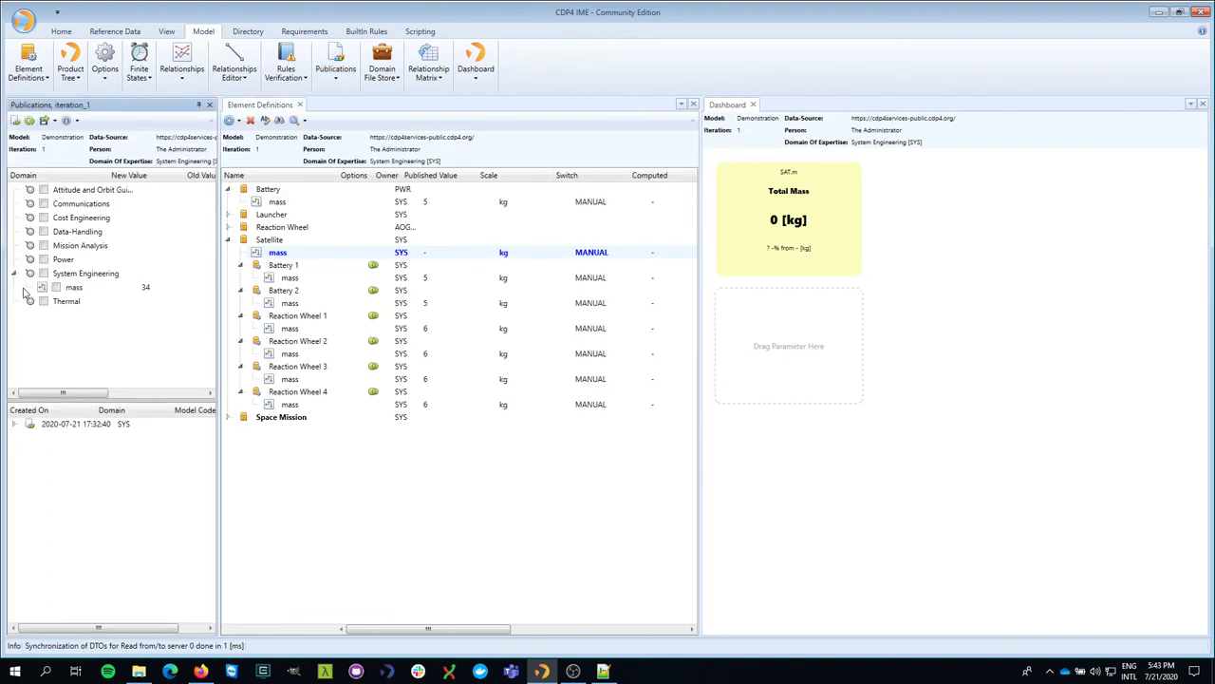
pyautogui.click(56, 287)
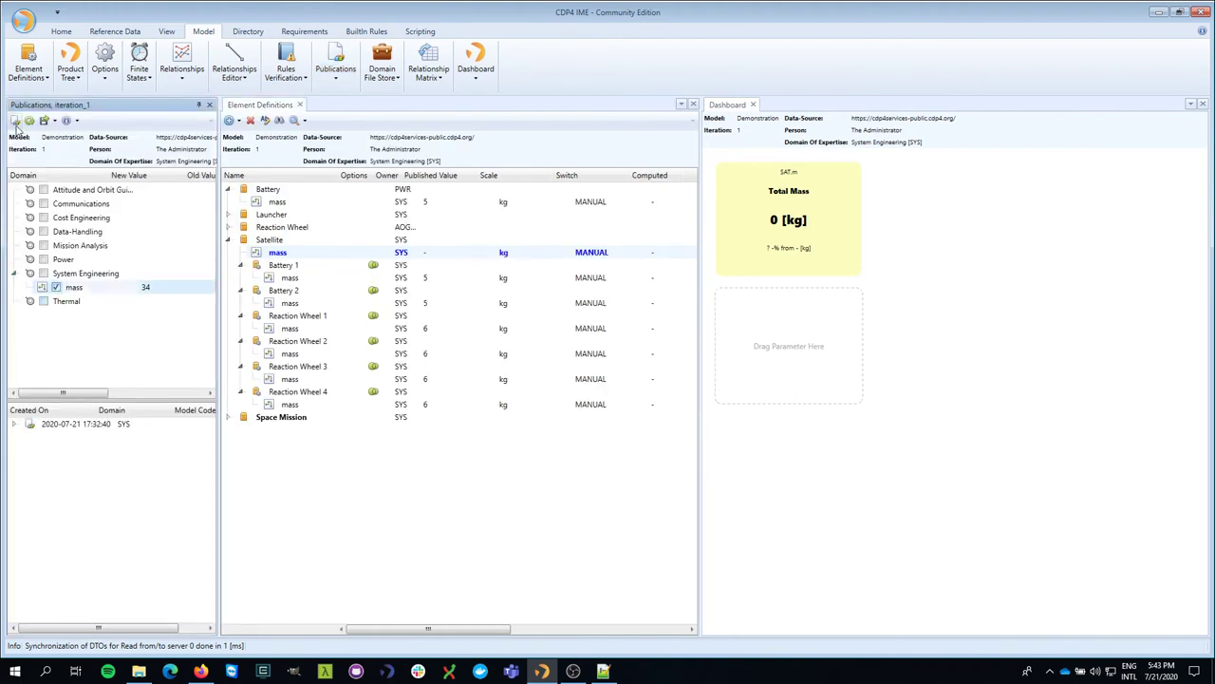
pyautogui.click(210, 105)
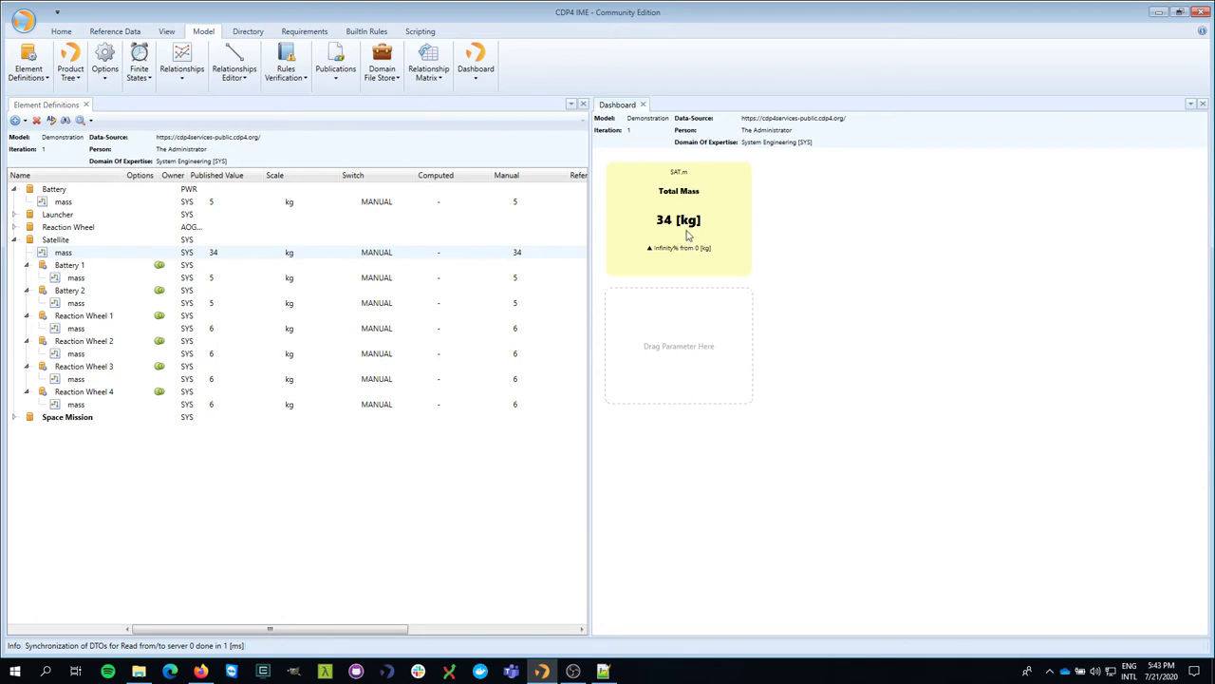
# Switch the Total Mass tile to a kg-versus-revisions chart showing 34 kg.
pyautogui.click(680, 200)
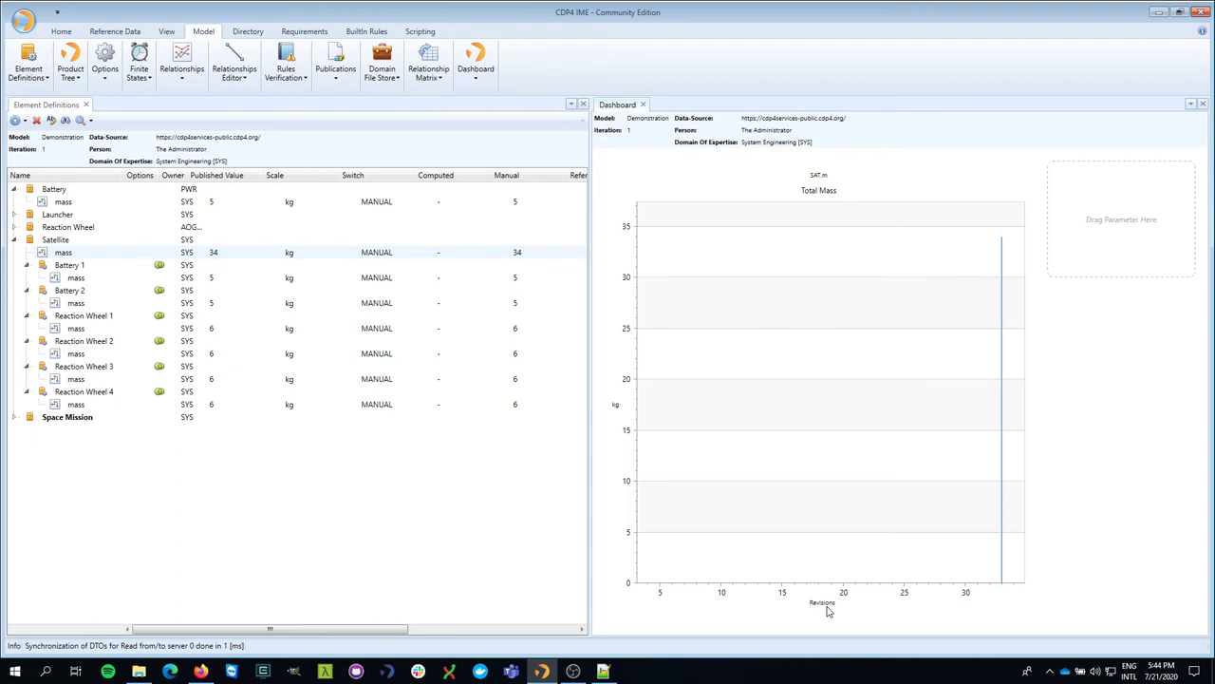
pyautogui.moveTo(1004, 583)
pyautogui.moveTo(1001, 532)
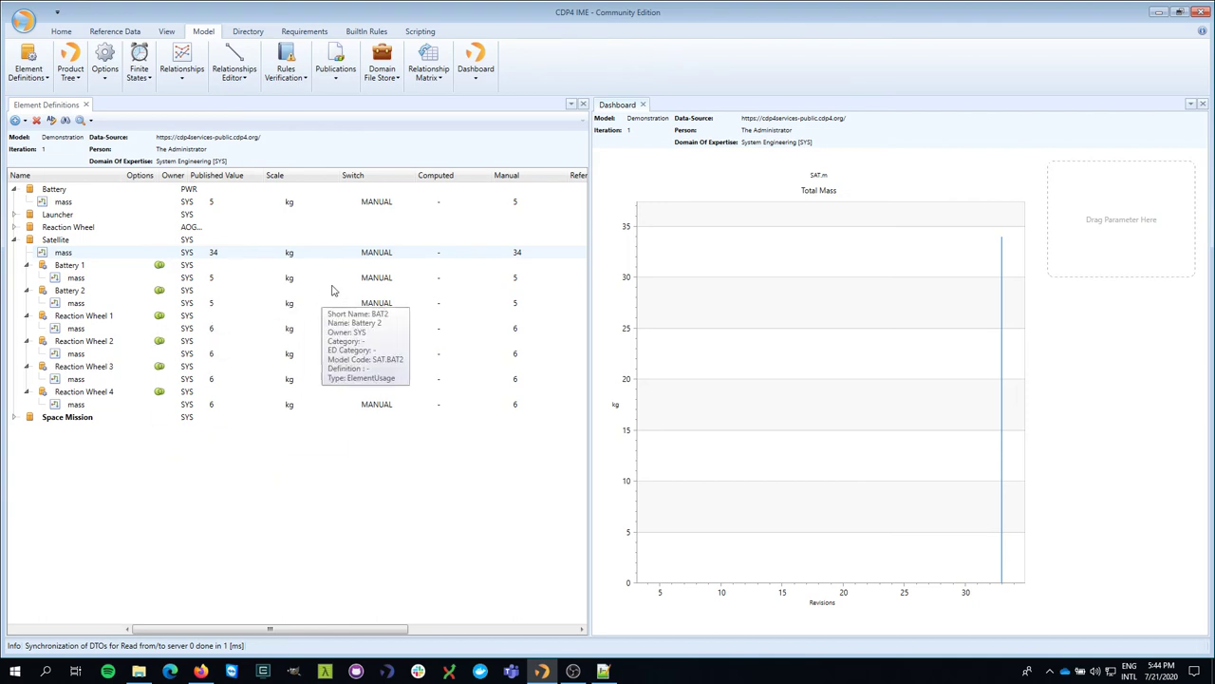
# Set the Battery mass Manual value to 6 kg.
pyautogui.click(519, 280)
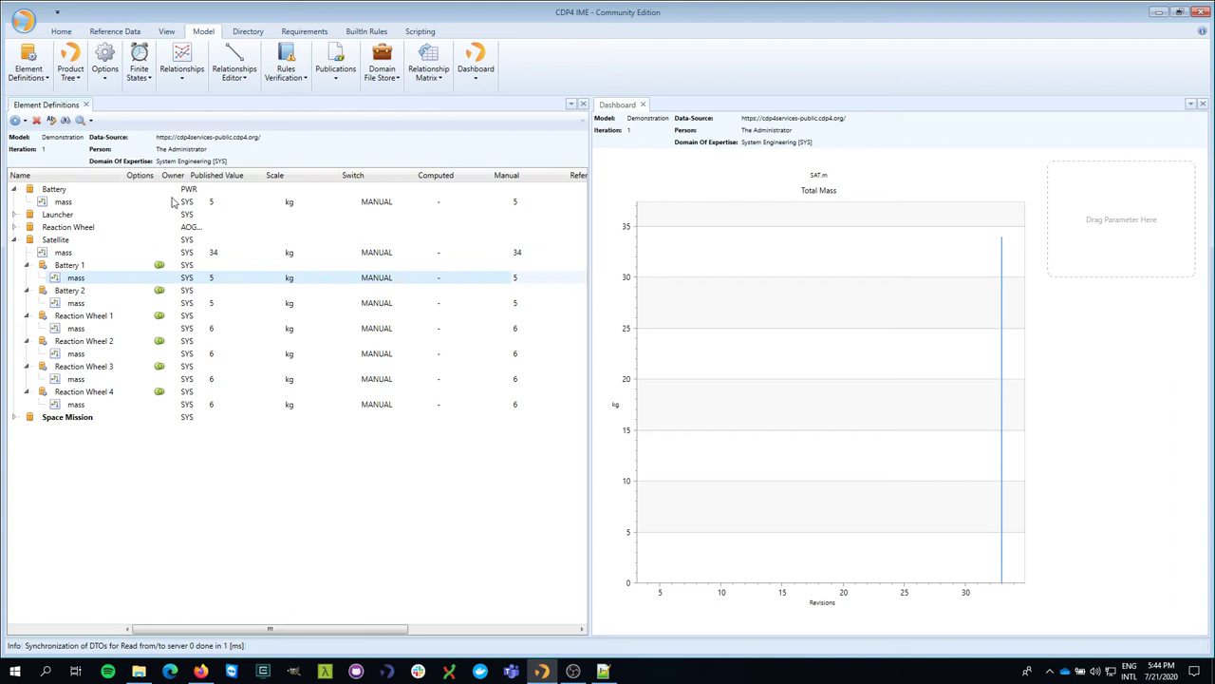
pyautogui.click(518, 204)
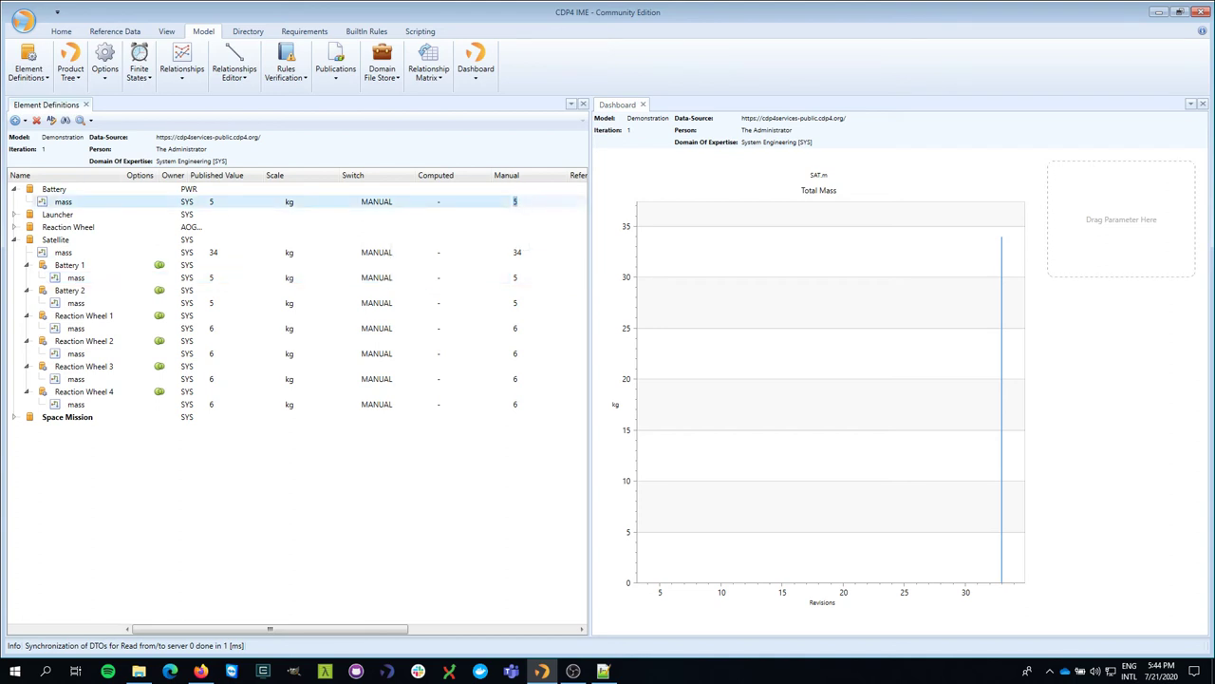
pyautogui.press('Return')
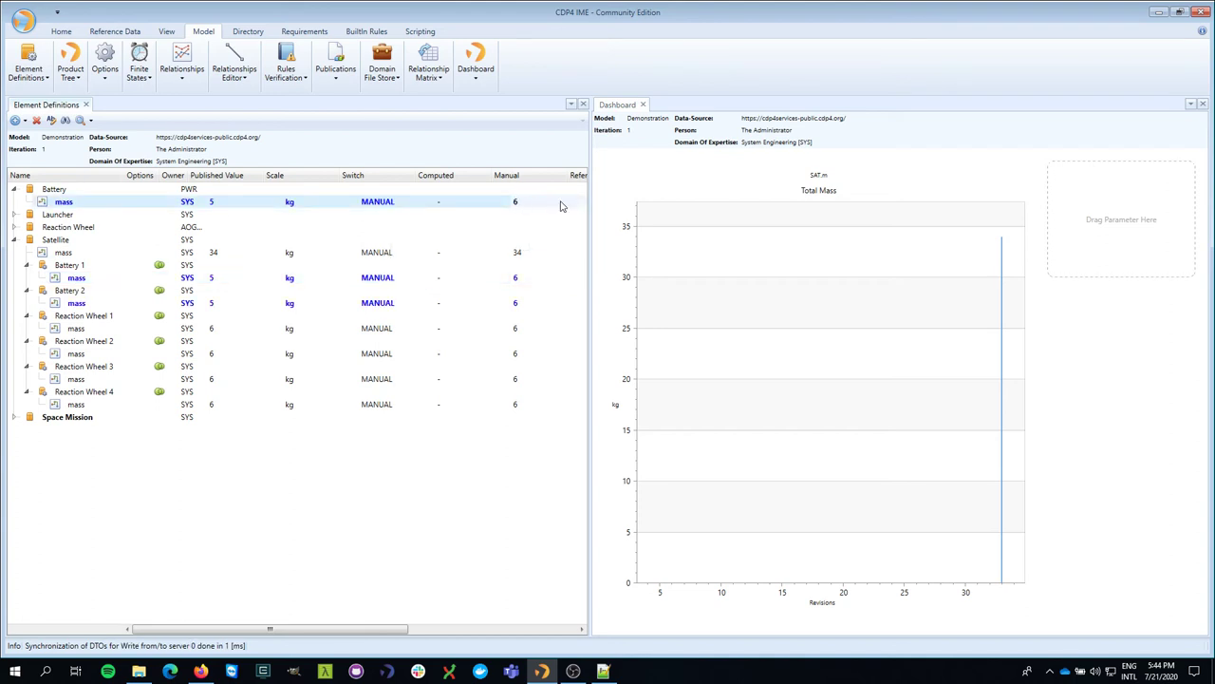
# Set the Reaction Wheel mass Manual value to 10 kg, bringing Satellite to 52 kg.
pyautogui.click(519, 331)
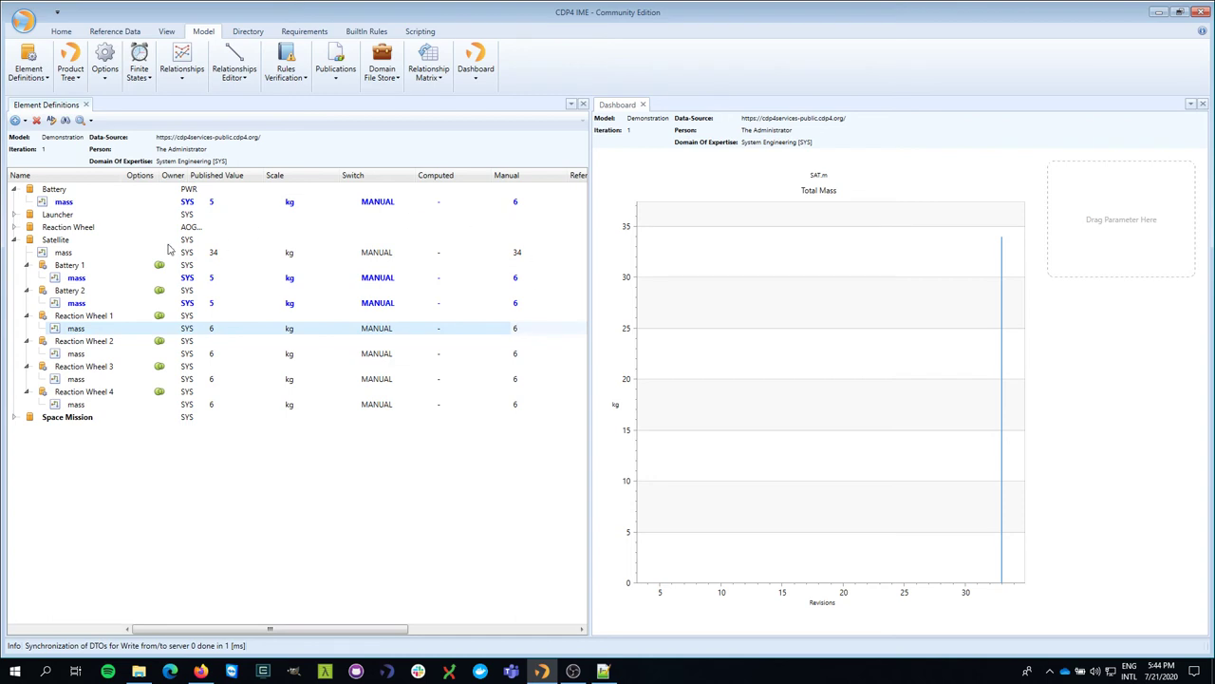
pyautogui.click(16, 228)
pyautogui.click(517, 244)
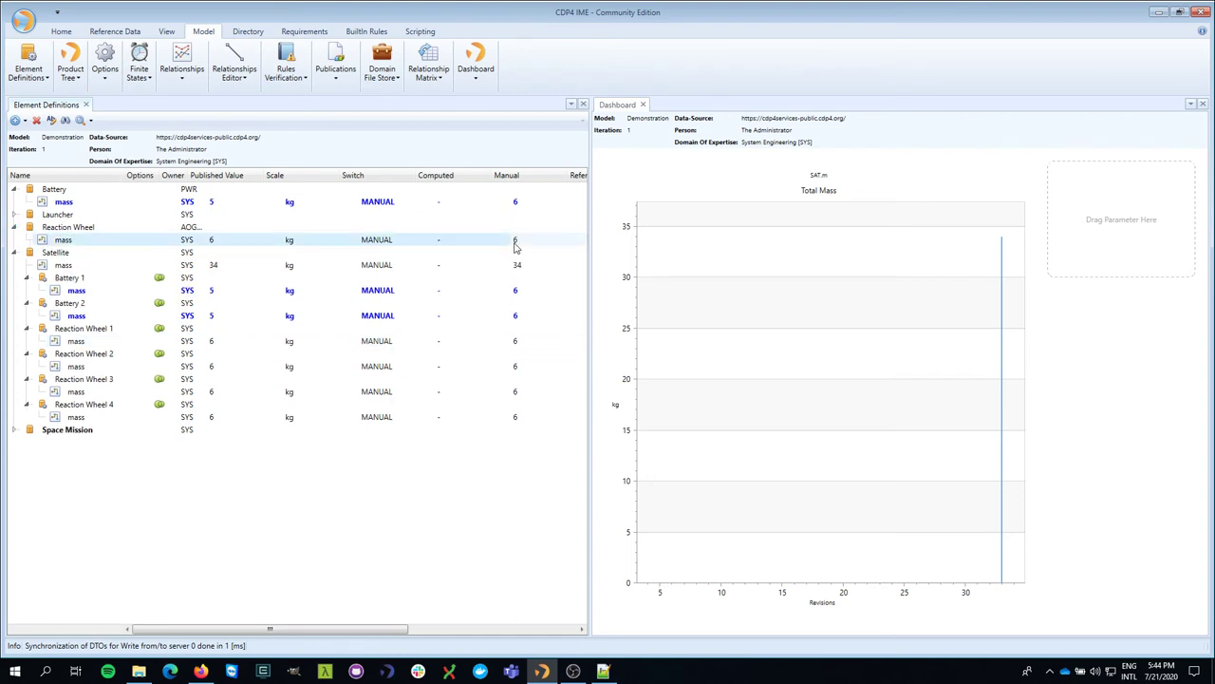
pyautogui.press('Return')
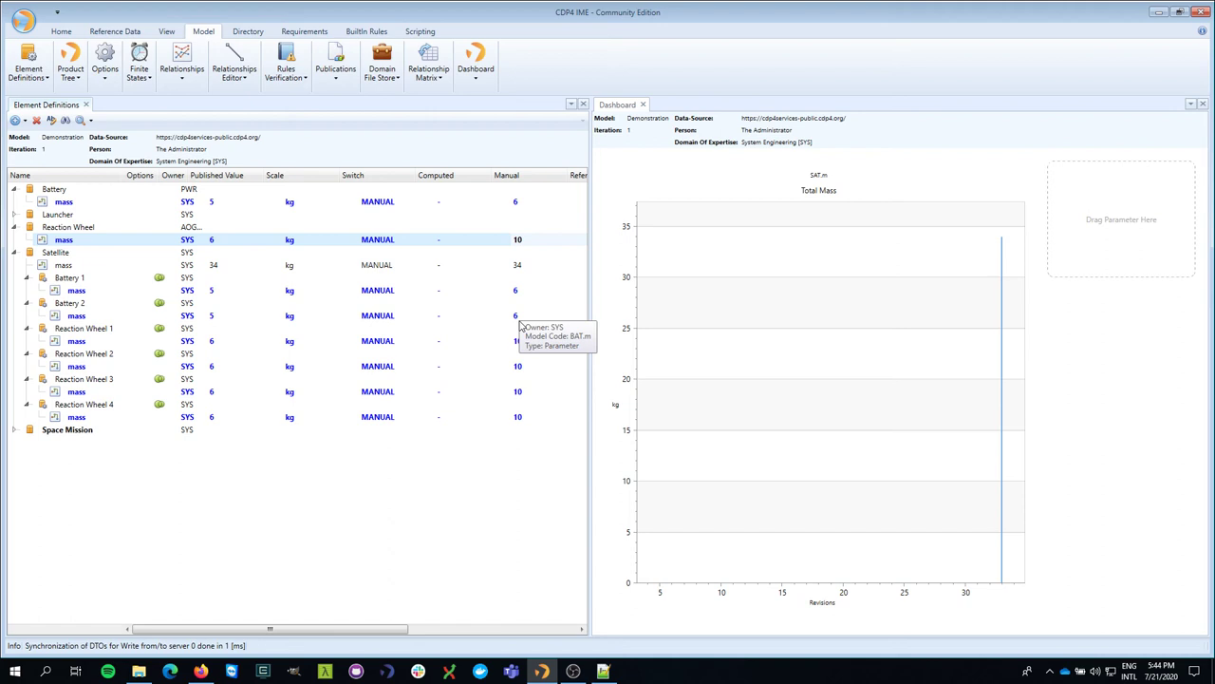
pyautogui.click(518, 240)
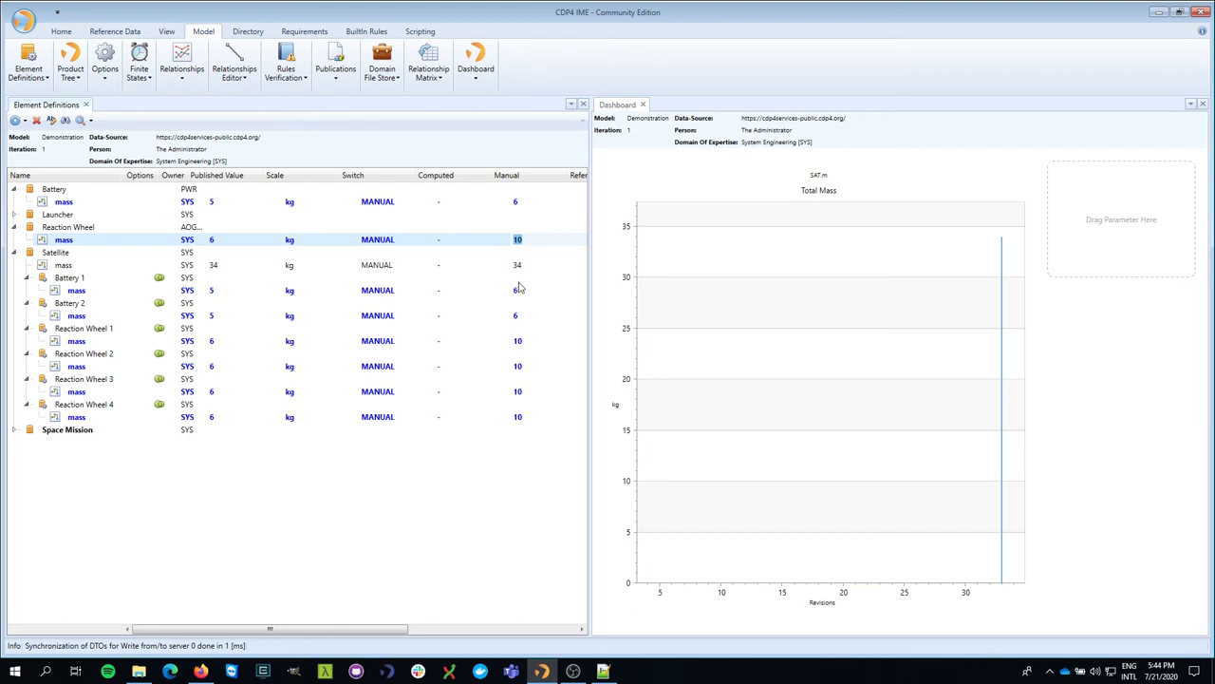
pyautogui.click(518, 267)
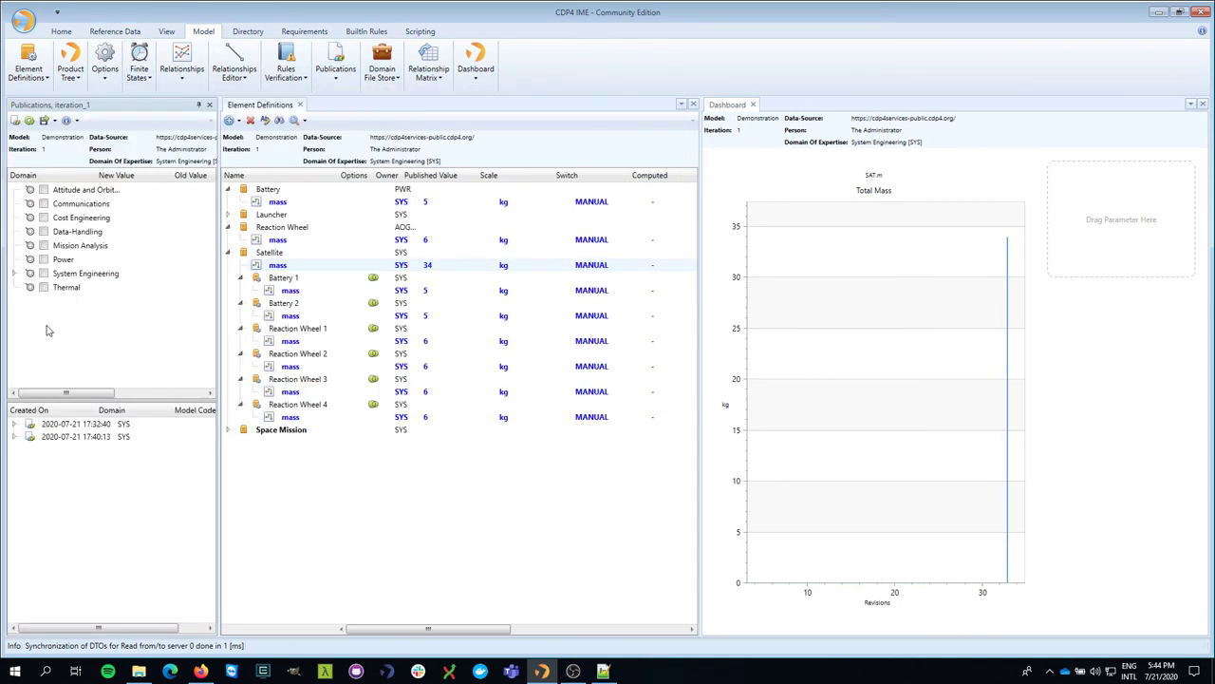
# Publish the System Engineering mass changes (6, 10, 52 kg) and close the Publications list.
pyautogui.click(14, 273)
pyautogui.click(42, 273)
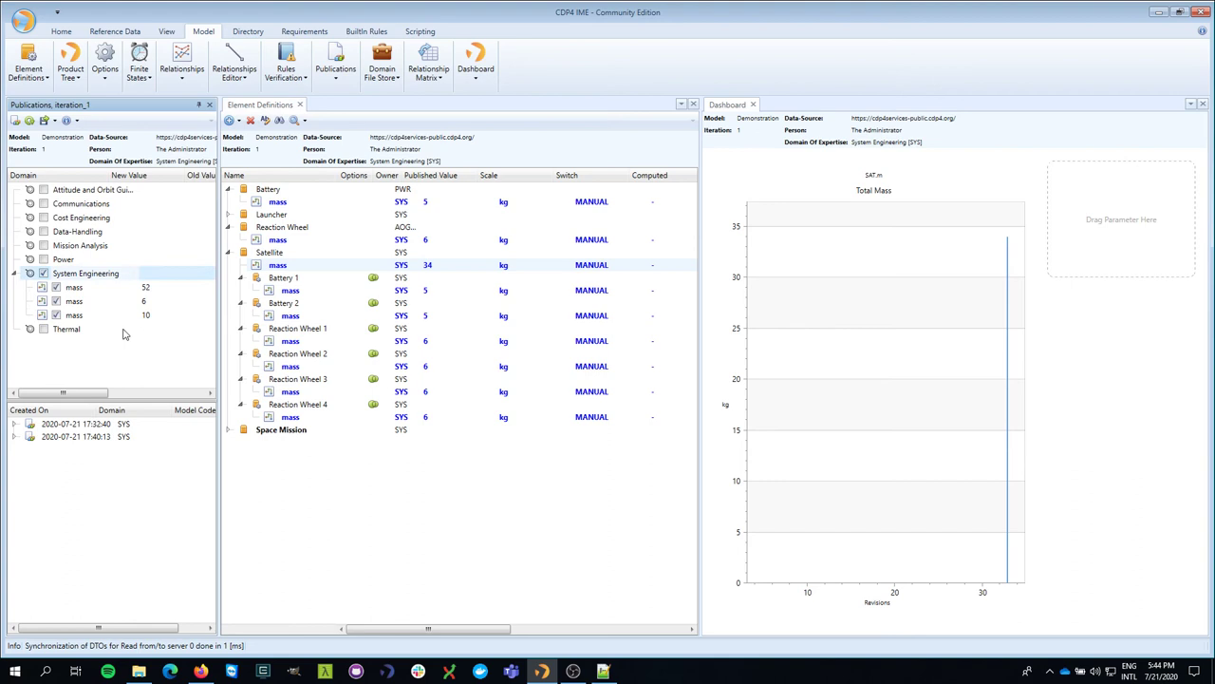
pyautogui.click(16, 120)
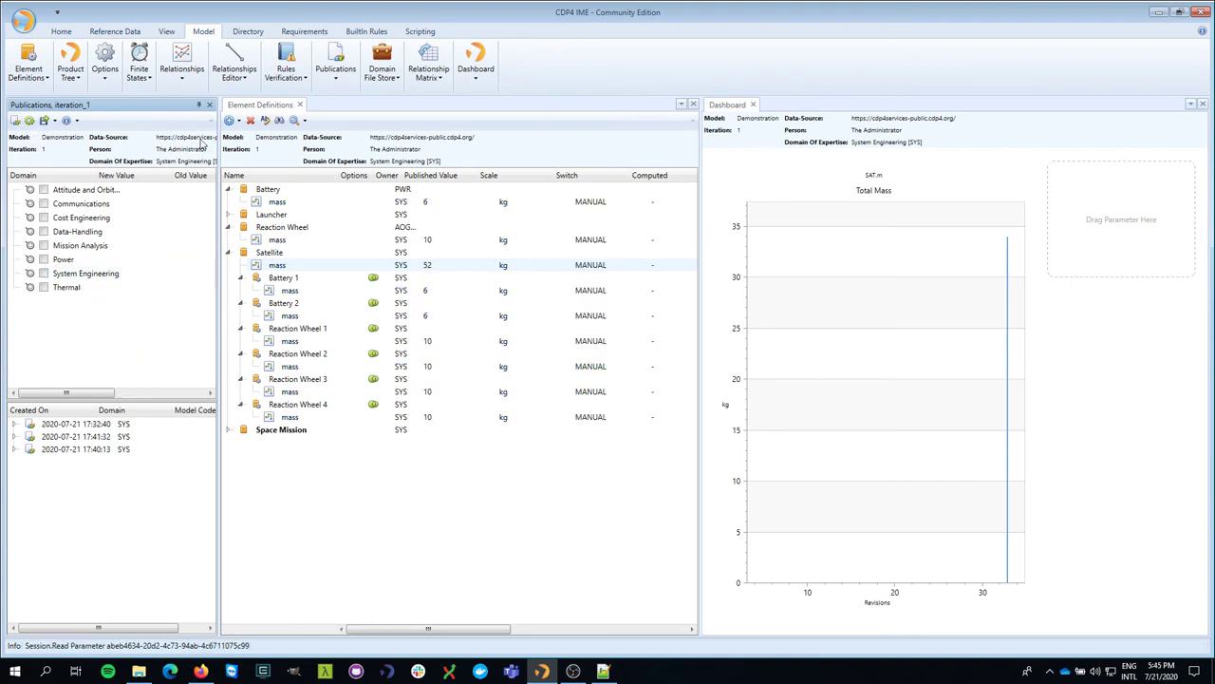
pyautogui.click(209, 104)
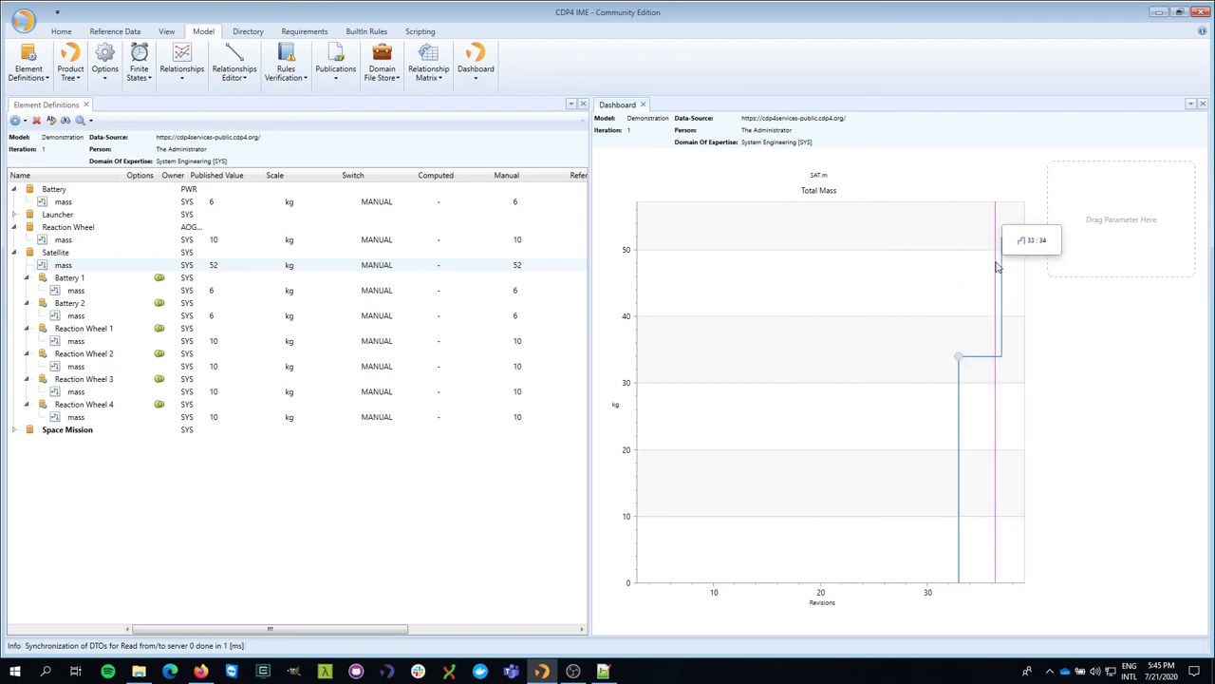
pyautogui.rightClick(799, 367)
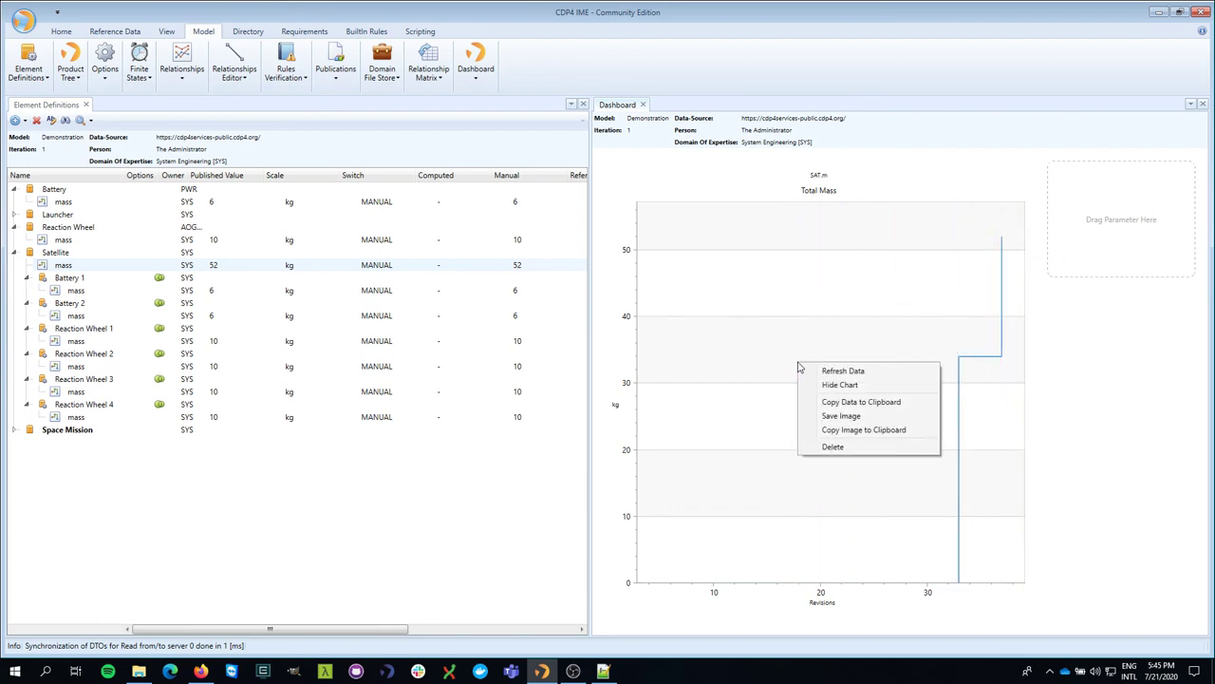
pyautogui.click(833, 383)
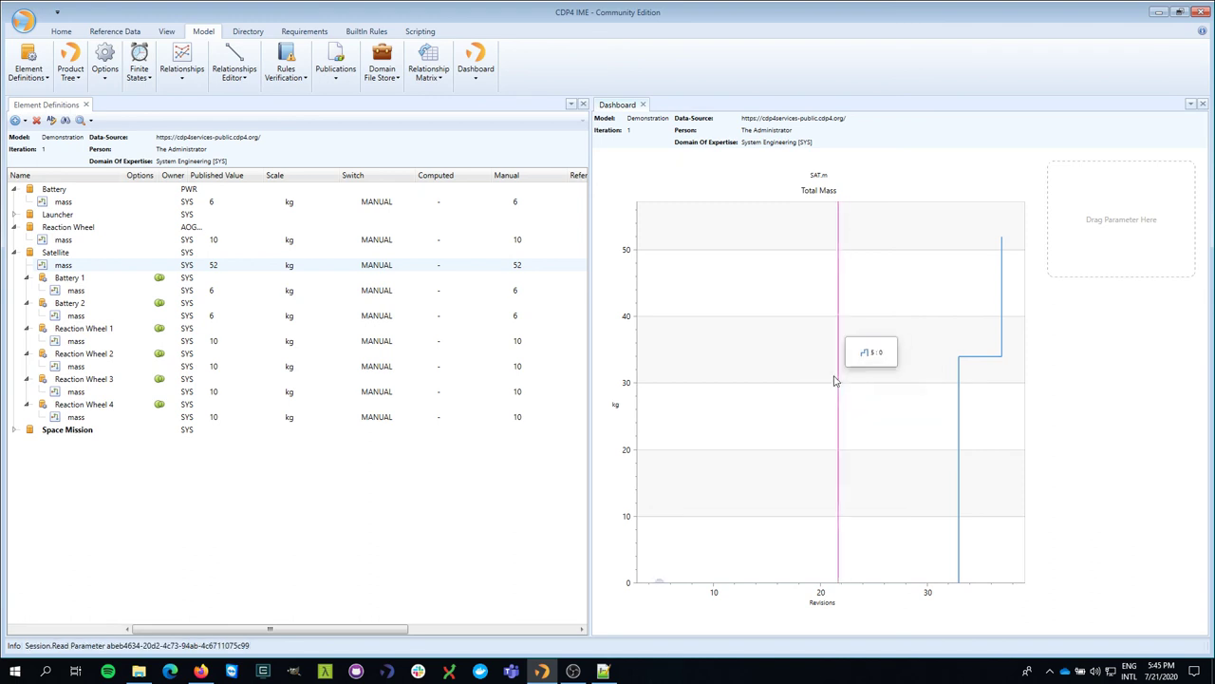
pyautogui.rightClick(781, 347)
pyautogui.click(860, 363)
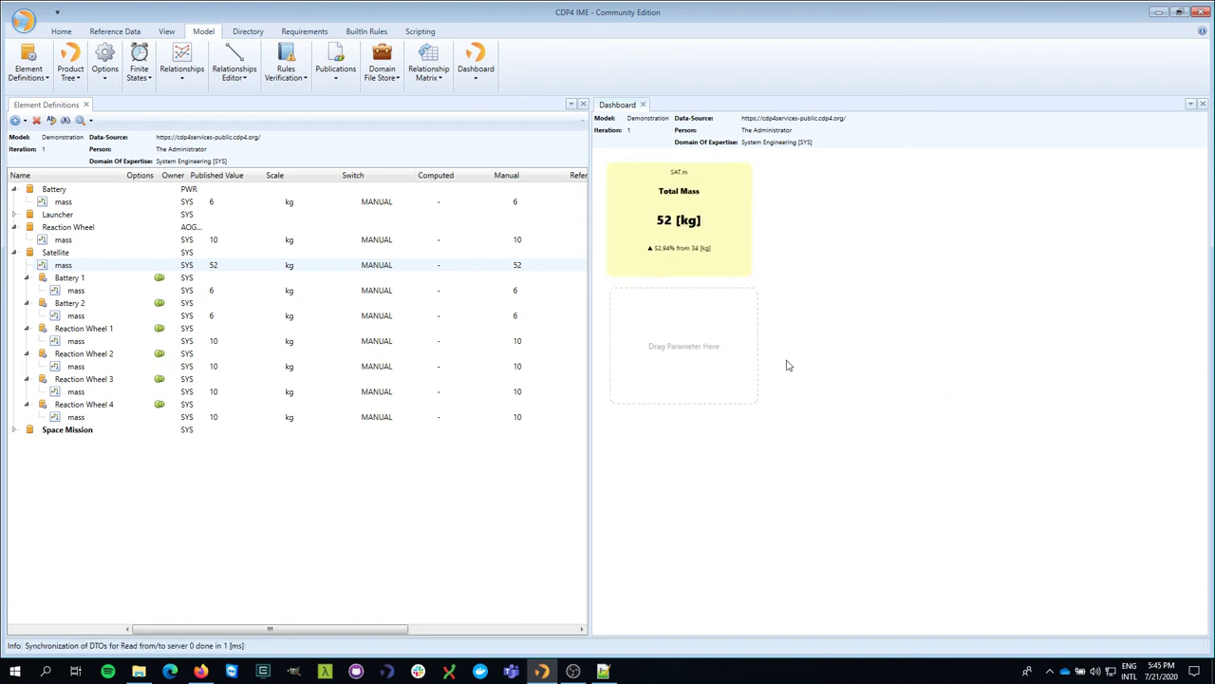
pyautogui.click(729, 239)
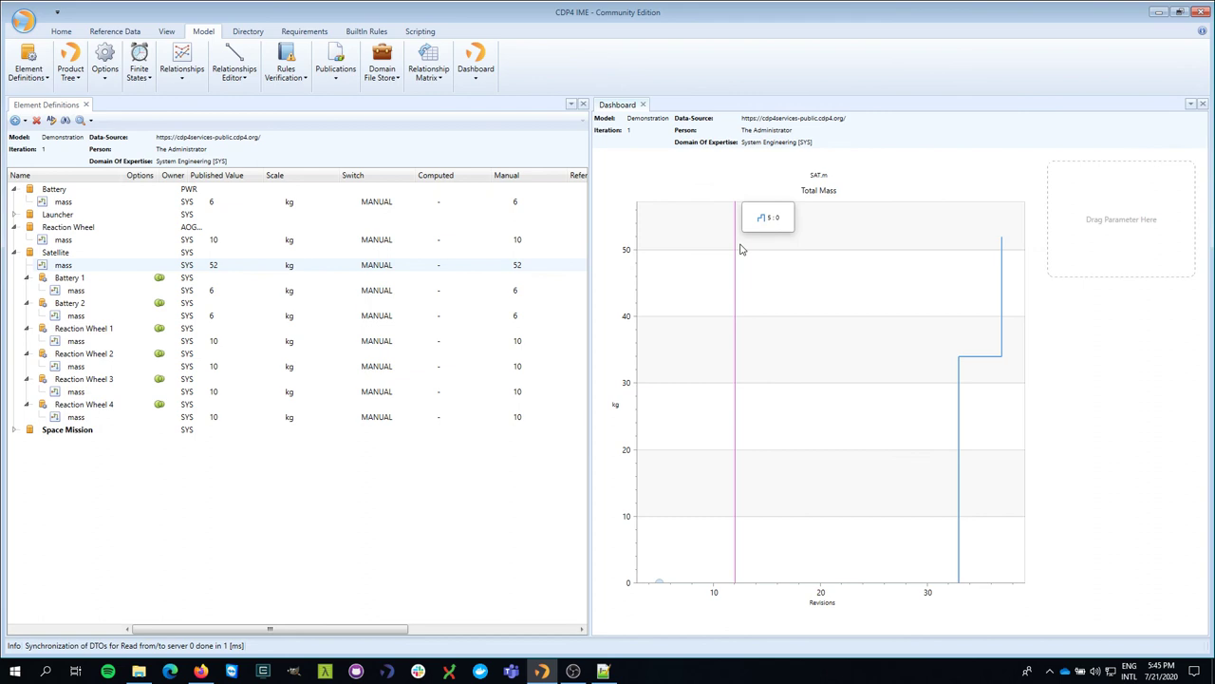
pyautogui.rightClick(816, 382)
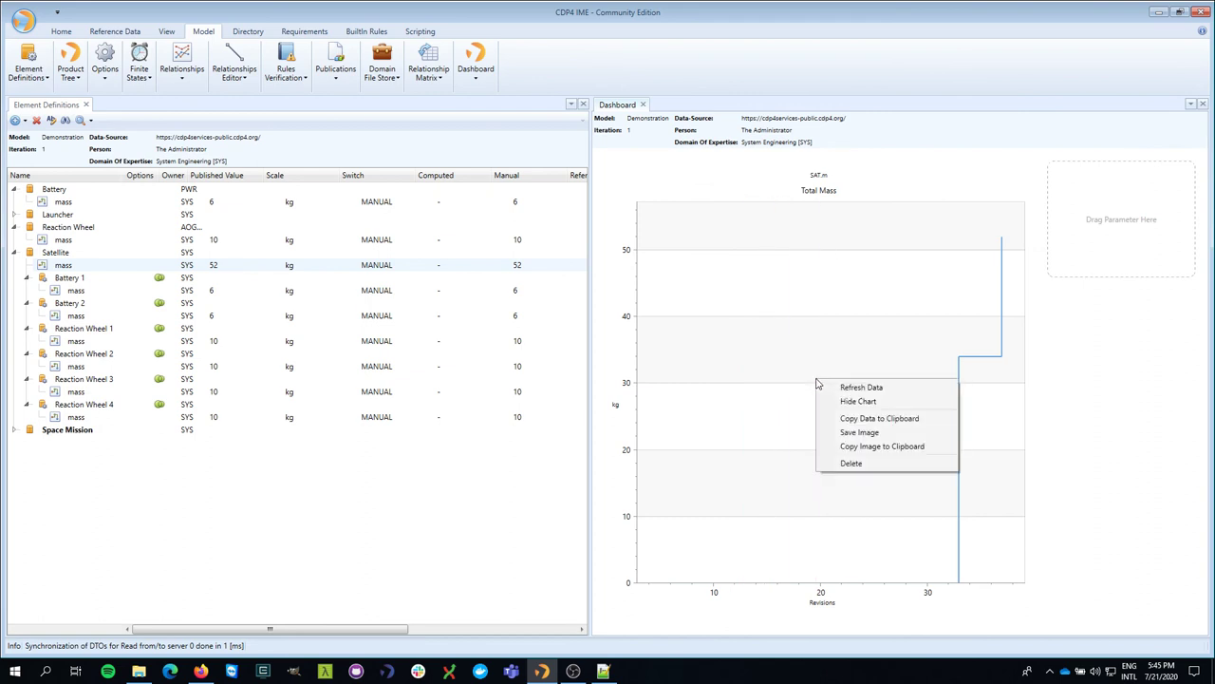
pyautogui.click(901, 452)
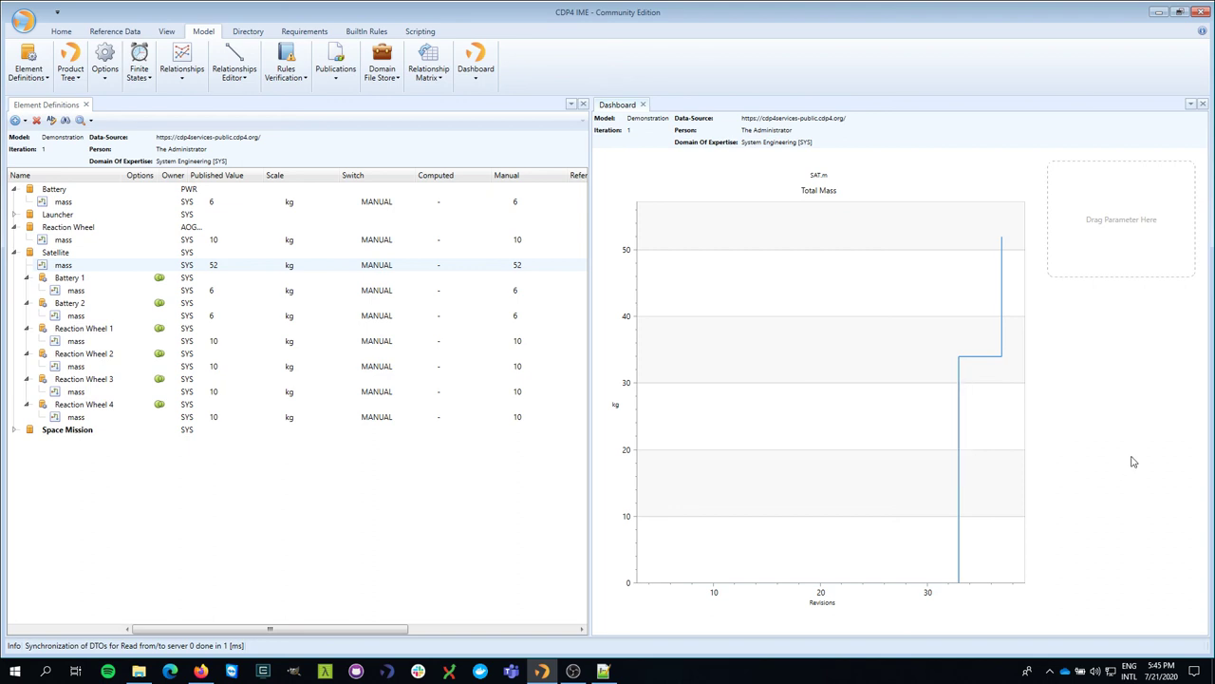